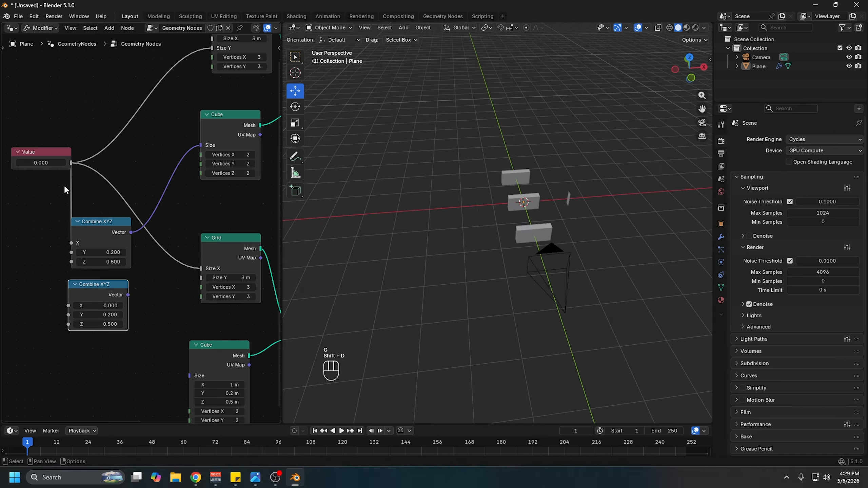
# - Link the Value node to the duplicated Combine XYZ's Y, set its X to 0.2, and feed its Vector into the lower Cube's Size
pyautogui.moveTo(62, 319); pyautogui.dragTo(65, 313)
pyautogui.moveTo(64, 313); pyautogui.dragTo(31, 312, button='middle')
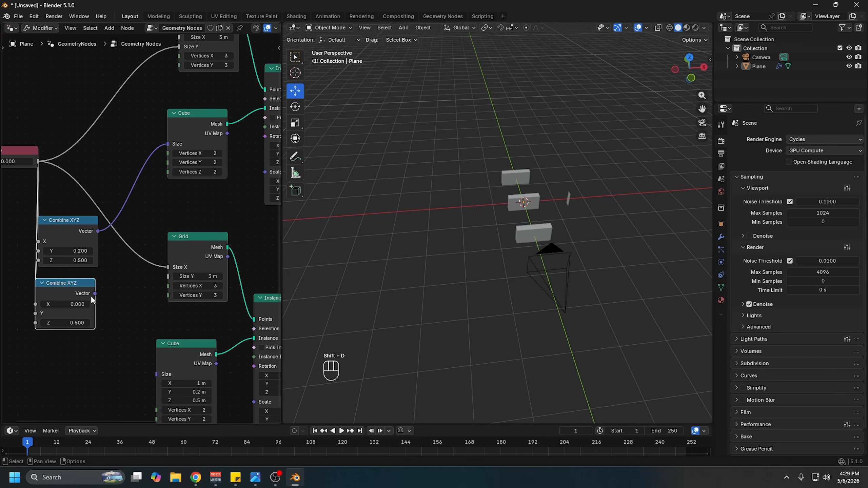
pyautogui.moveTo(95, 293); pyautogui.dragTo(154, 374)
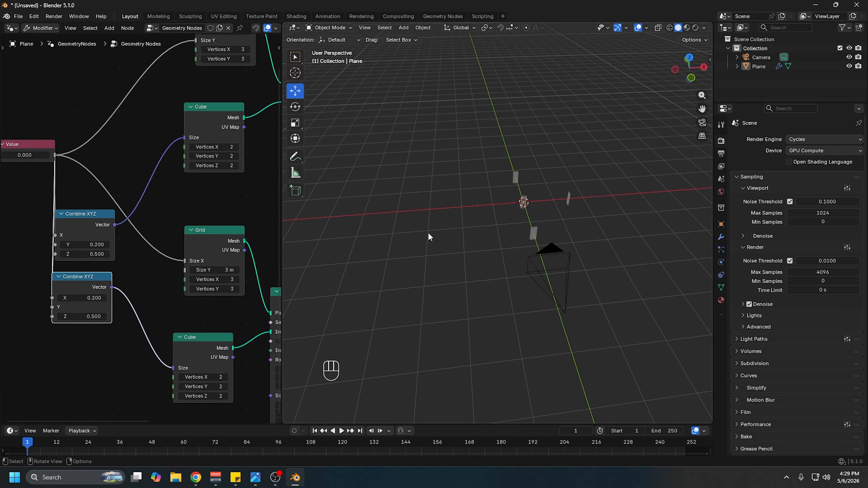
# - Try raising the shared Value node to 6.7 to test the beam lengths, and undo the change
pyautogui.scroll(2, 428, 236)
pyautogui.moveTo(159, 239); pyautogui.dragTo(145, 258, button='middle')
pyautogui.scroll(-3, 140, 241)
pyautogui.moveTo(36, 189); pyautogui.dragTo(55, 198)
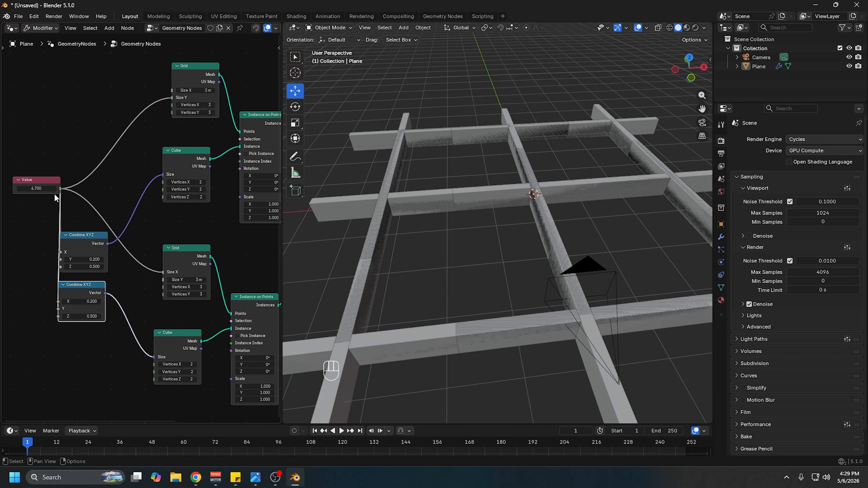
pyautogui.moveTo(527, 195); pyautogui.dragTo(536, 228, button='middle')
pyautogui.moveTo(123, 148); pyautogui.dragTo(100, 164, button='middle')
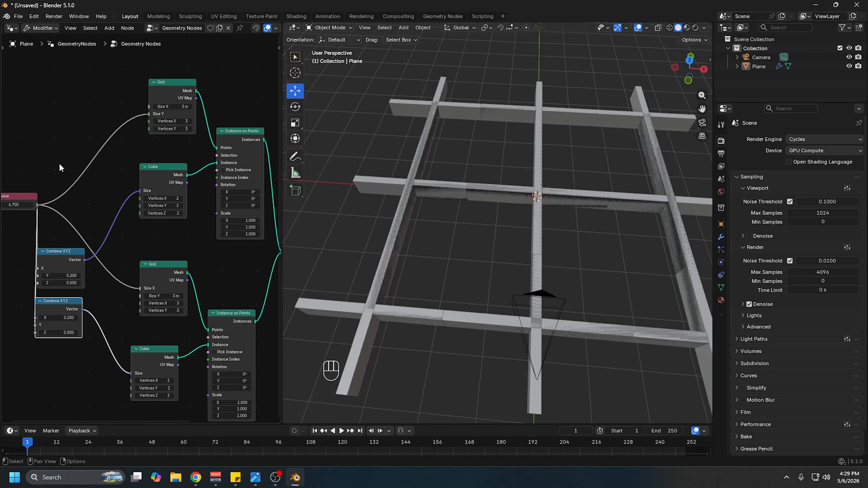
pyautogui.hotkey('ctrl', 'z')
# - Set the Value node to 2 and link it to the upper Grid's Vertices Y and the lower Grid's Vertices X
pyautogui.click(16, 206)
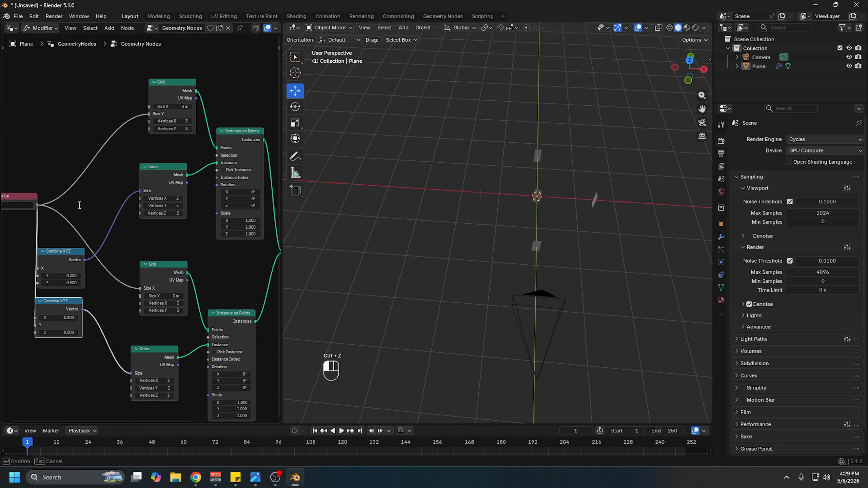
pyautogui.write('2')
pyautogui.press('Return')
pyautogui.moveTo(144, 121); pyautogui.dragTo(144, 127)
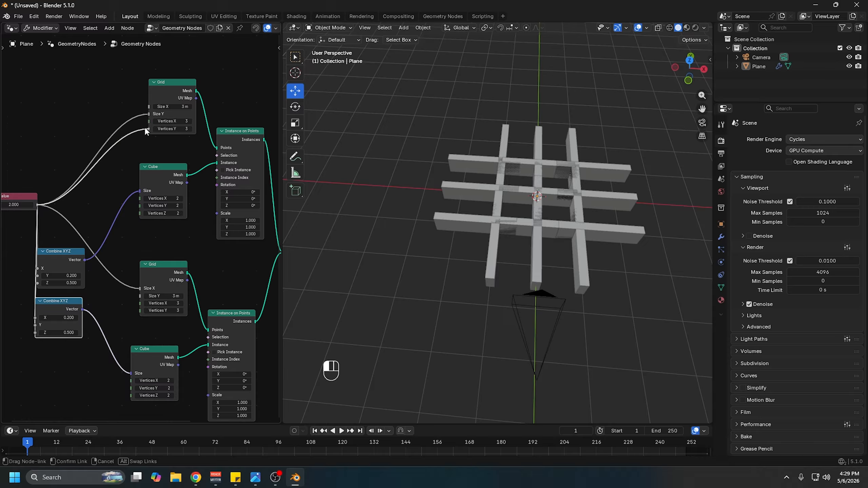
pyautogui.moveTo(144, 127); pyautogui.dragTo(138, 80, button='middle')
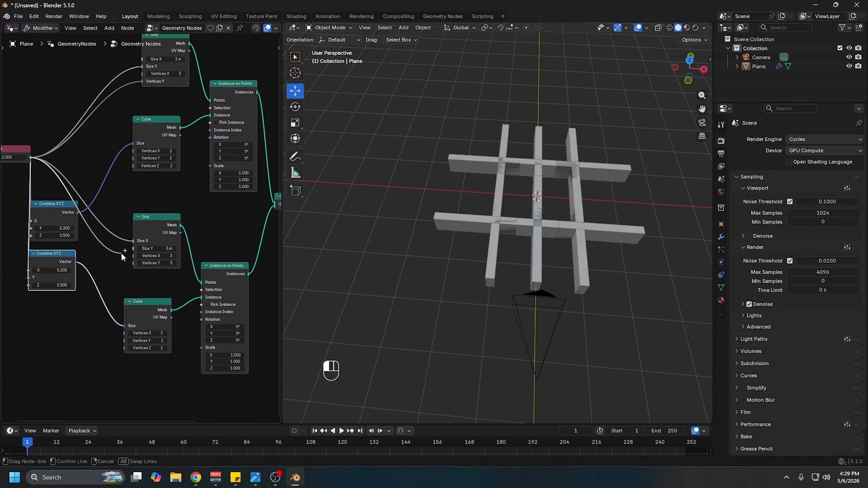
pyautogui.moveTo(125, 254); pyautogui.dragTo(124, 254)
pyautogui.moveTo(12, 169); pyautogui.dragTo(83, 184, button='middle')
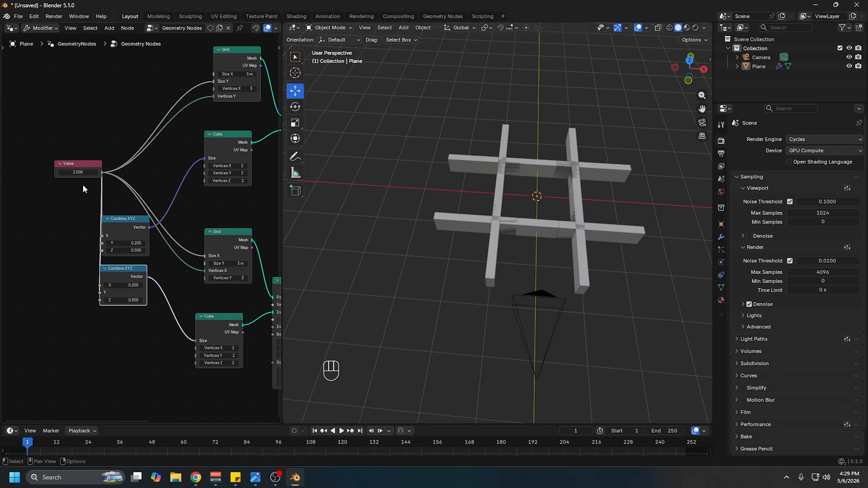
# - Increase the Value node to test a larger grid with more beams in both directions
pyautogui.moveTo(80, 172); pyautogui.dragTo(154, 172)
pyautogui.scroll(-4, 521, 231)
pyautogui.moveTo(522, 231); pyautogui.dragTo(553, 210, button='middle')
pyautogui.moveTo(81, 172)
pyautogui.mouseDown()
pyautogui.moveTo(113, 172)
pyautogui.moveTo(87, 172)
pyautogui.mouseUp()
# - Try lowering the upper Combine XYZ's Z to 0.1 and on to -0.2 to change the crossing beams' height
pyautogui.moveTo(135, 233); pyautogui.dragTo(90, 202, button='middle')
pyautogui.scroll(3, 89, 202)
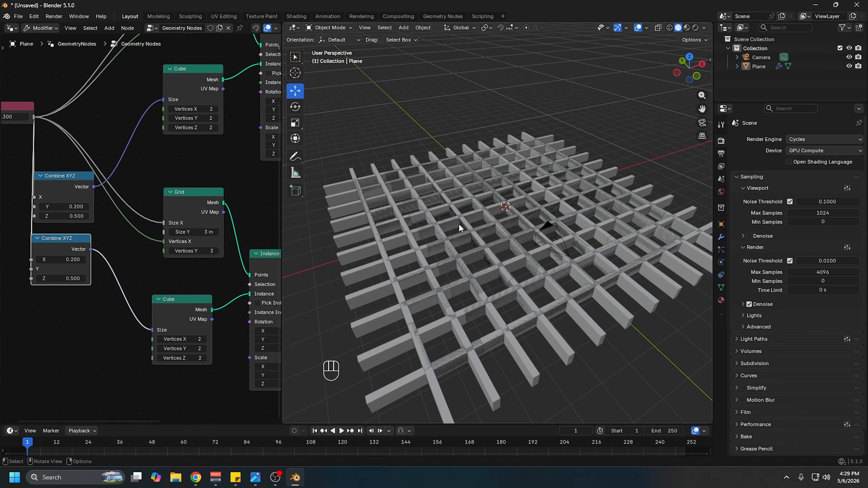
pyautogui.moveTo(504, 245); pyautogui.dragTo(492, 217, button='middle')
pyautogui.scroll(3, 492, 217)
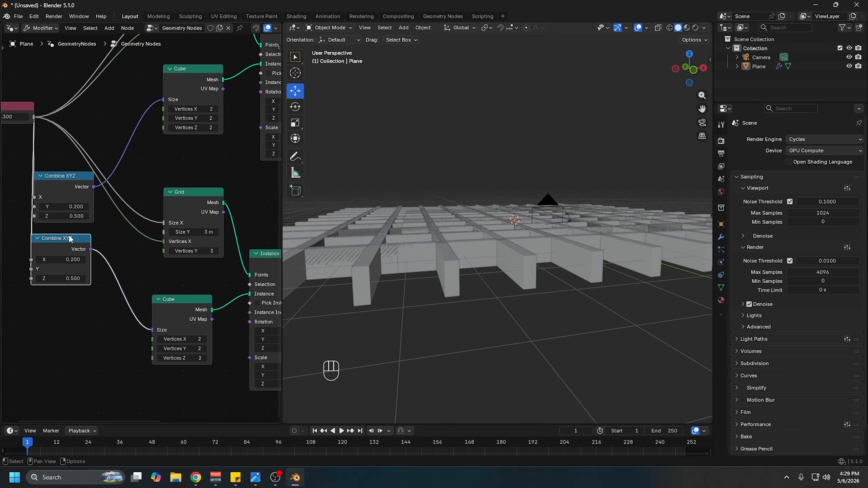
pyautogui.moveTo(59, 210)
pyautogui.mouseDown()
pyautogui.moveTo(67, 210)
pyautogui.moveTo(59, 207)
pyautogui.mouseUp()
pyautogui.moveTo(67, 217); pyautogui.dragTo(50, 216)
pyautogui.scroll(3, 444, 260)
pyautogui.moveTo(444, 260); pyautogui.dragTo(420, 290, button='middle')
pyautogui.moveTo(372, 268); pyautogui.dragTo(280, 255, button='middle')
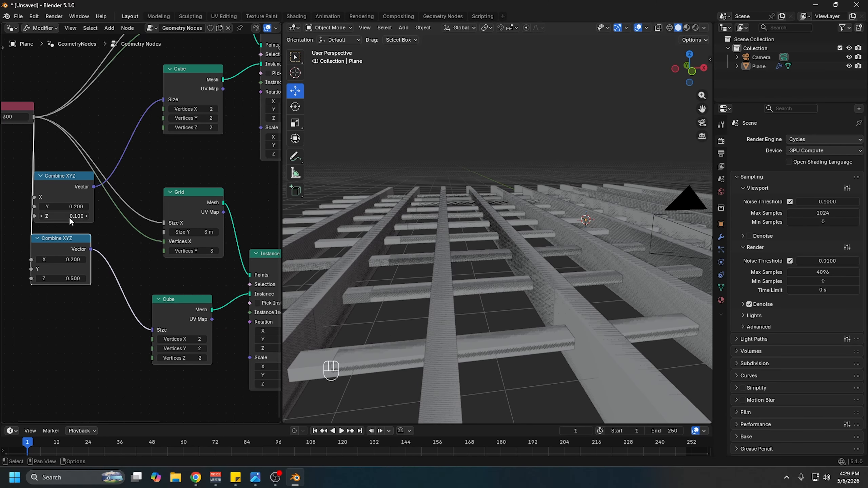
pyautogui.moveTo(70, 216); pyautogui.dragTo(57, 216)
# - Insert a Transform Geometry node between the upper Instance on Points and Join Geometry
pyautogui.scroll(-3, 125, 155)
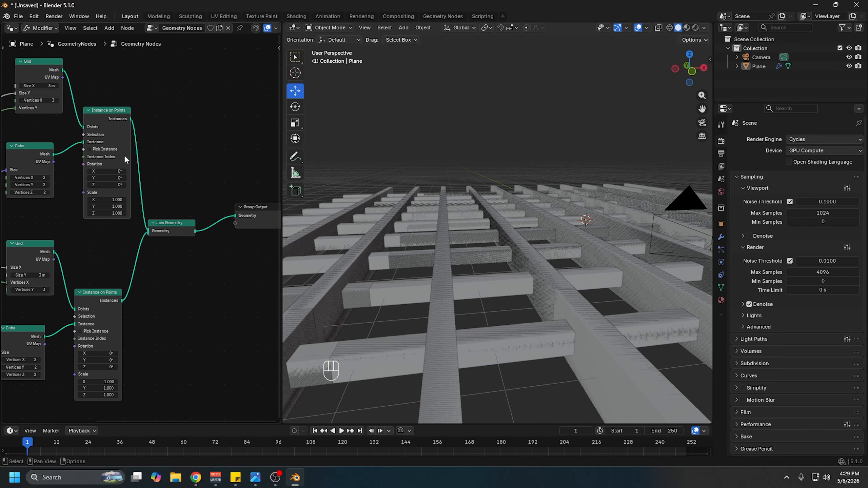
pyautogui.moveTo(125, 155); pyautogui.dragTo(189, 155, button='middle')
pyautogui.keyDown('ctrl'); pyautogui.scroll(-3, 189, 155); pyautogui.keyUp('ctrl')
pyautogui.hotkey('shift', 'a')
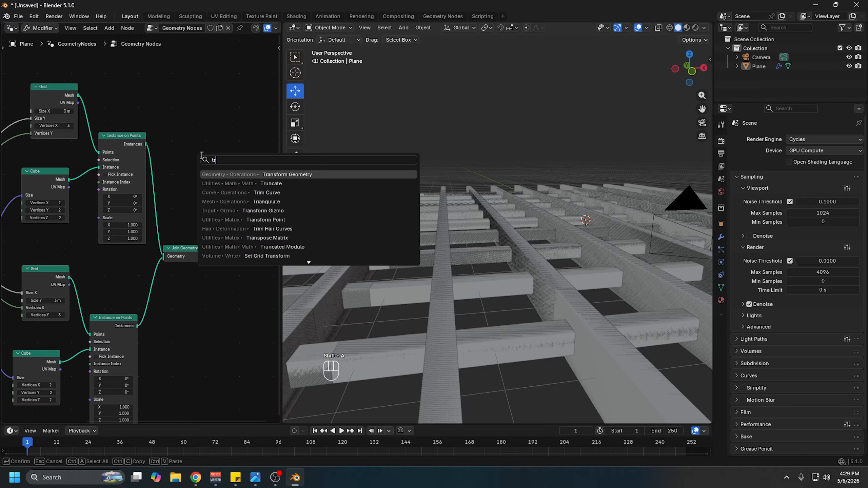
pyautogui.click(288, 247)
pyautogui.click(200, 225)
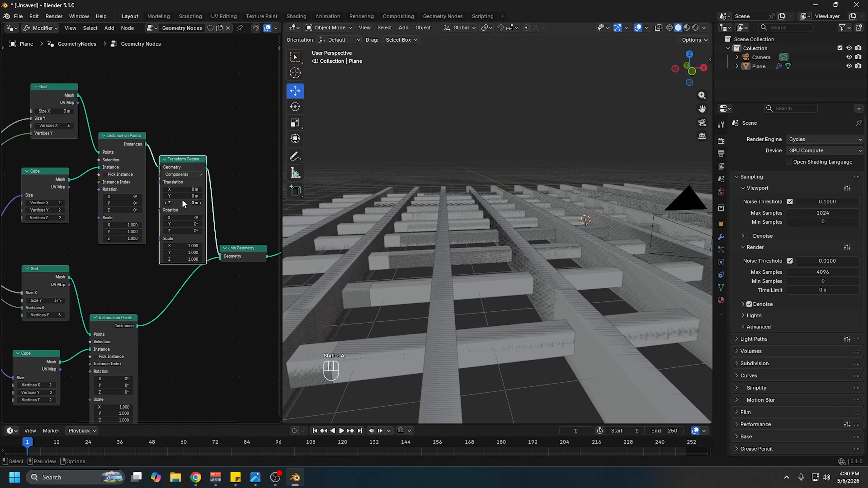
# - Try offsetting the upper beams with the Transform Geometry's Z translation, undo it, and place the unlinked node above Join Geometry
pyautogui.hotkey('ctrl', 'z')
pyautogui.hotkey('ctrl', 'z')
pyautogui.keyDown('shift'); pyautogui.moveTo(184, 202); pyautogui.dragTo(198, 203); pyautogui.keyUp('shift')
pyautogui.moveTo(285, 219); pyautogui.dragTo(428, 165, button='middle')
pyautogui.hotkey('ctrl', 'z')
pyautogui.hotkey('ctrl', 'z')
pyautogui.hotkey('ctrl', 'z')
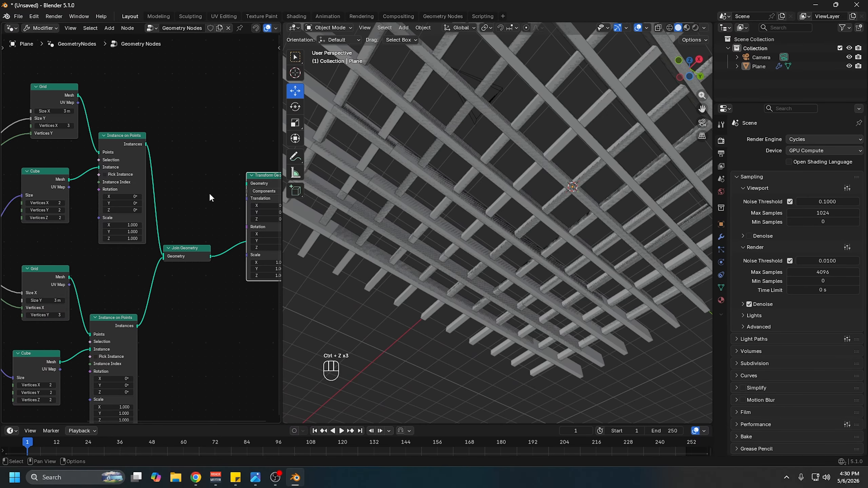
pyautogui.press('g')
pyautogui.click(235, 133)
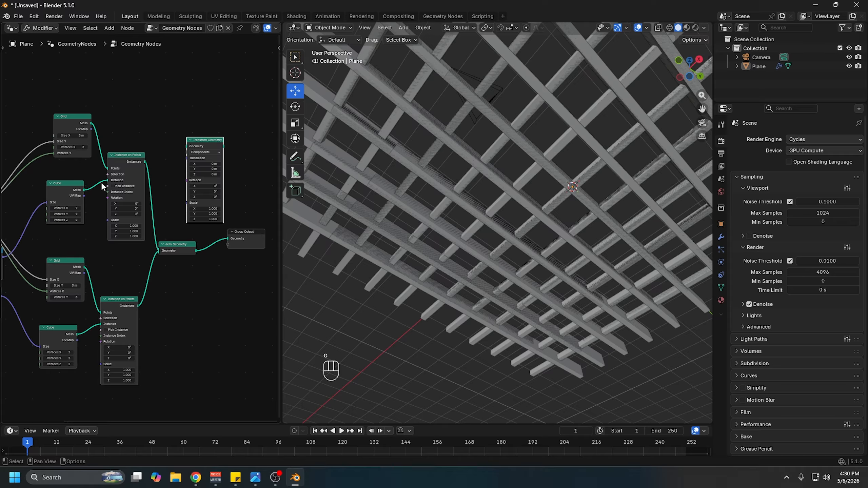
# - Reduce the shared Value node to 4.8 for a smaller beam grid
pyautogui.scroll(-2, 161, 177)
pyautogui.moveTo(161, 177); pyautogui.dragTo(226, 175, button='middle')
pyautogui.moveTo(496, 192); pyautogui.dragTo(534, 321, button='middle')
pyautogui.moveTo(34, 185); pyautogui.dragTo(9, 184)
pyautogui.moveTo(380, 260); pyautogui.dragTo(544, 280, button='middle')
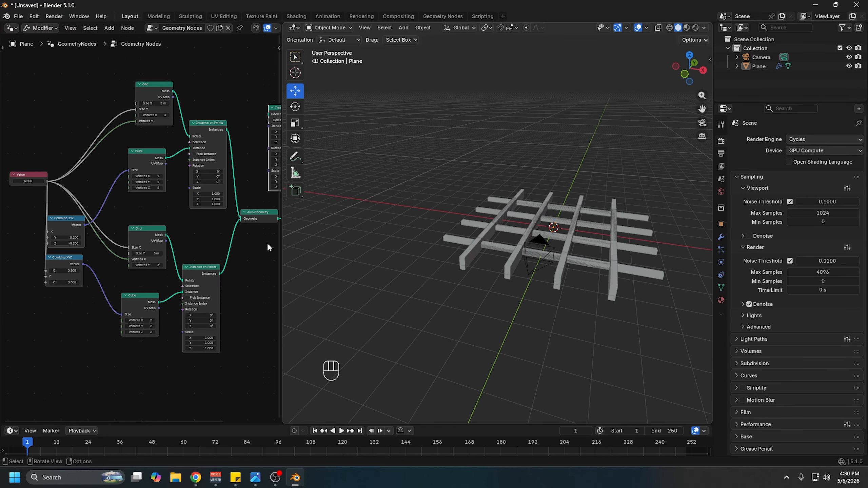
# - Insert the Transform Geometry node between Join Geometry and Group Output and try a uniform scale of 4.6
pyautogui.moveTo(268, 244); pyautogui.dragTo(90, 230, button='middle')
pyautogui.scroll(3, 185, 217)
pyautogui.press('g')
pyautogui.click(182, 247)
pyautogui.scroll(3, 190, 273)
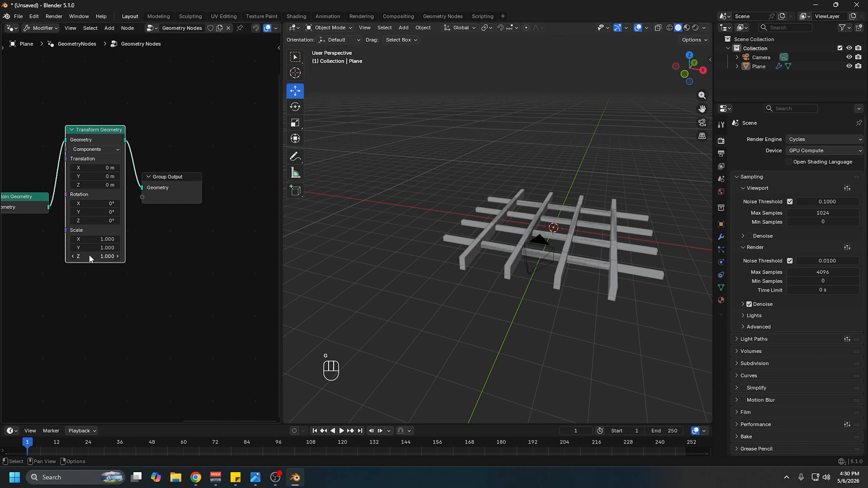
pyautogui.moveTo(88, 254); pyautogui.dragTo(551, 249)
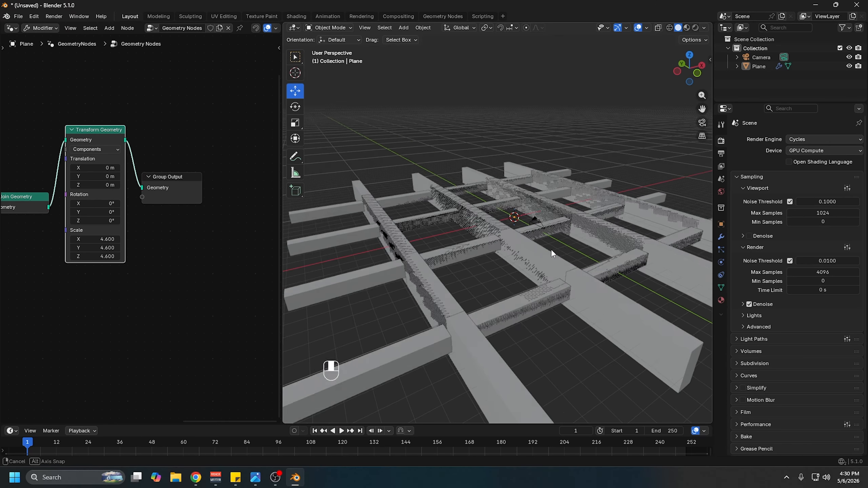
pyautogui.rightClick(551, 249)
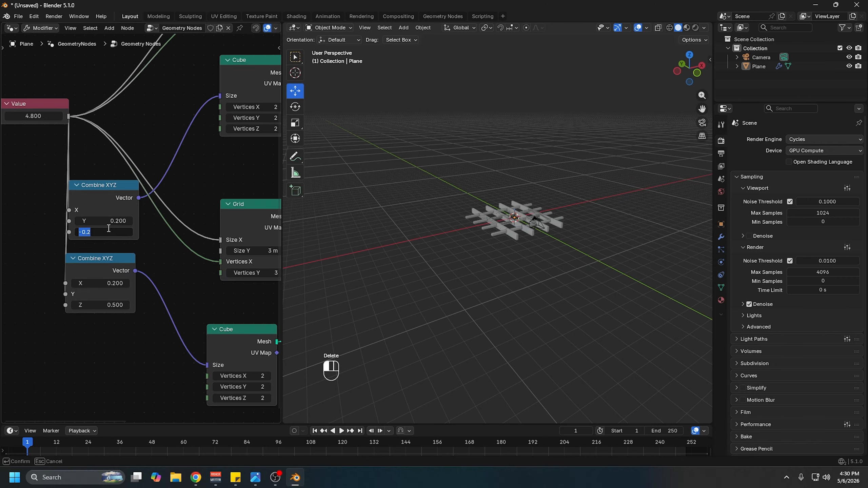
# - Set the upper Combine XYZ's Z to 0.5 and examine where the beams intersect
pyautogui.write('.')
pyautogui.press('Return')
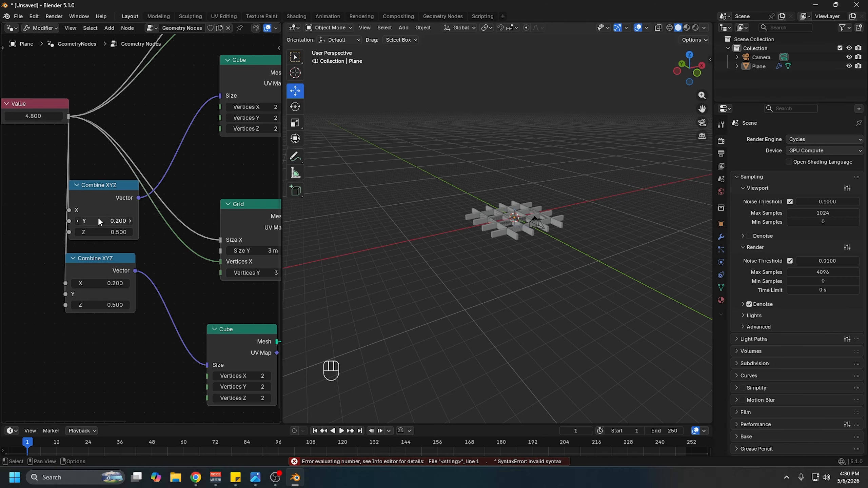
pyautogui.scroll(-5, 147, 209)
pyautogui.moveTo(246, 188); pyautogui.dragTo(104, 185, button='middle')
pyautogui.scroll(5, 513, 224)
pyautogui.moveTo(526, 226); pyautogui.dragTo(519, 275, button='middle')
pyautogui.scroll(4, 540, 246)
pyautogui.moveTo(669, 298); pyautogui.dragTo(510, 286, button='middle')
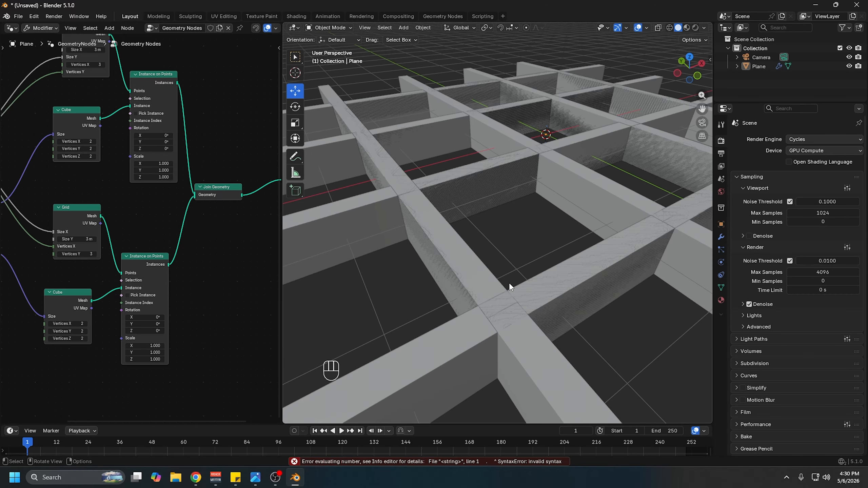
# - Make room before Group Output and insert a Mesh Boolean node between Join Geometry and Group Output
pyautogui.moveTo(143, 254); pyautogui.dragTo(15, 242, button='middle')
pyautogui.press('g')
pyautogui.click(214, 224)
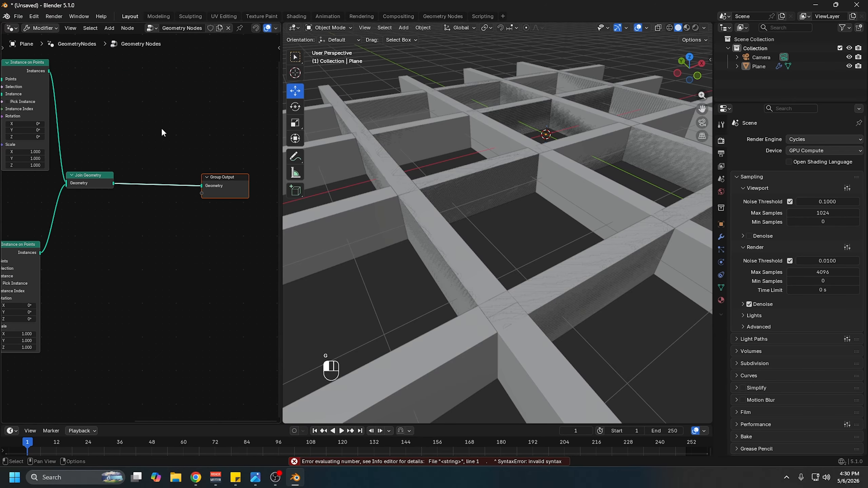
pyautogui.hotkey('shift', 'a')
pyautogui.click(162, 130)
pyautogui.write('mesh')
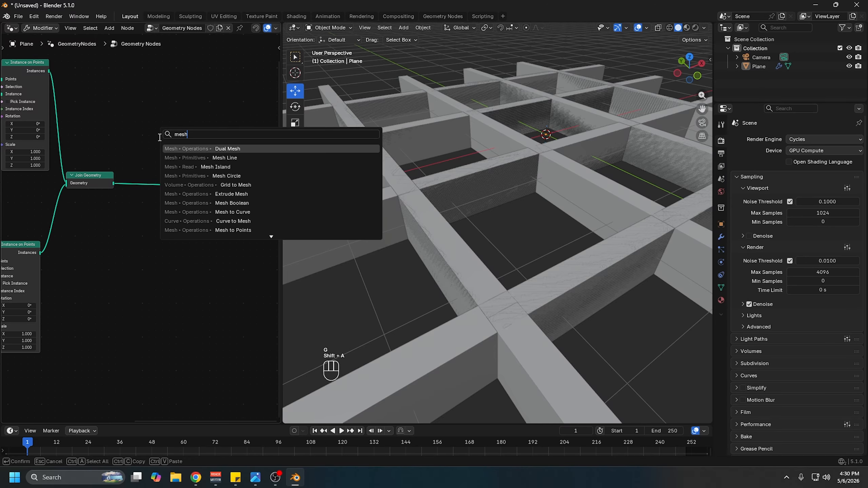
pyautogui.write(' bol')
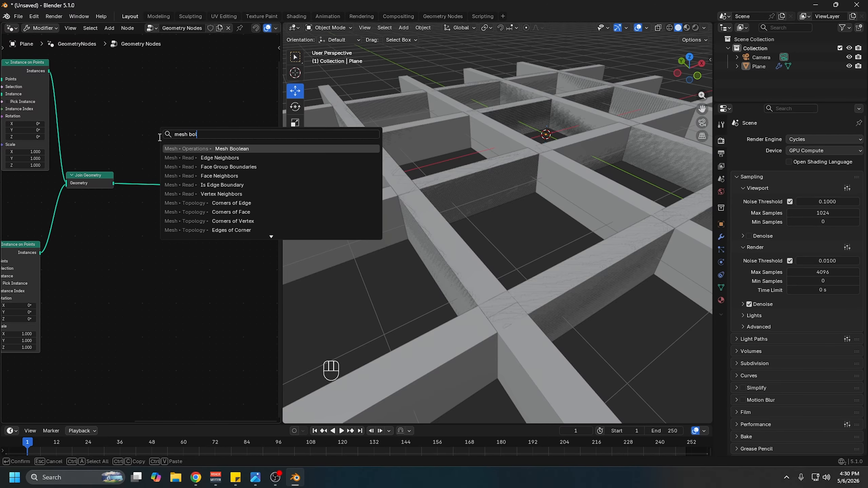
pyautogui.click(223, 148)
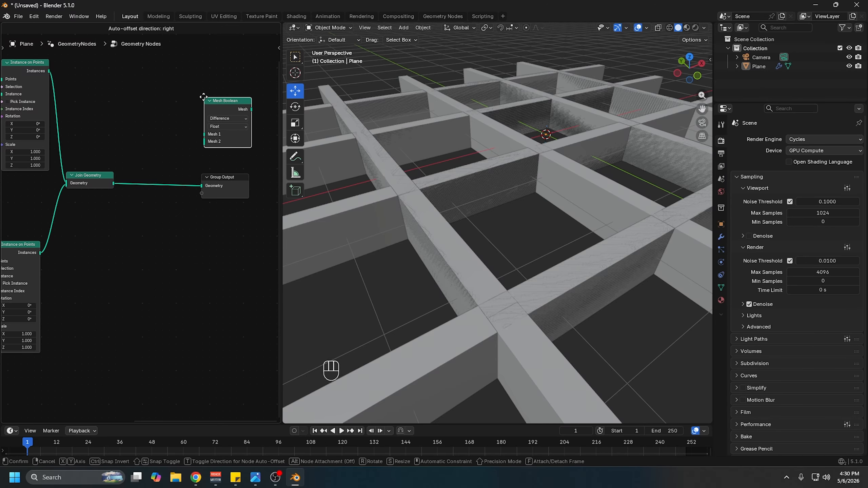
pyautogui.click(126, 158)
pyautogui.scroll(5, 144, 138)
pyautogui.moveTo(143, 138); pyautogui.dragTo(120, 136, button='middle')
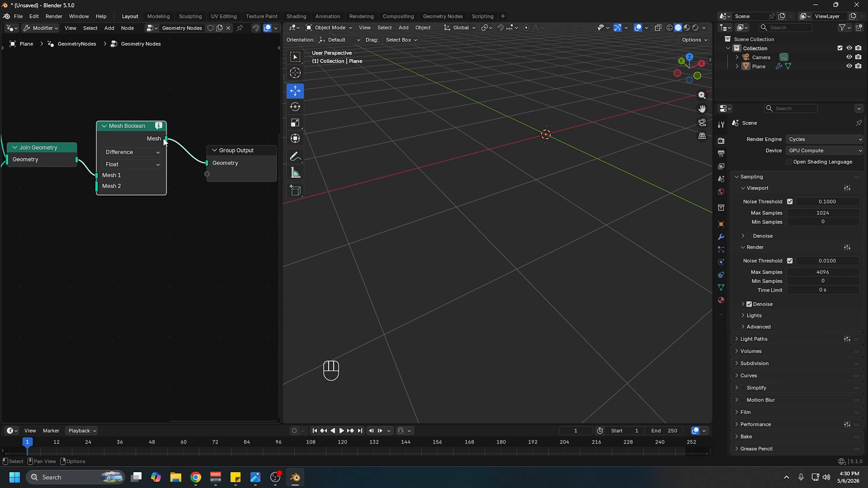
# - Set the Mesh Boolean to Union with the Exact solver, and link Join Geometry into its Mesh input
pyautogui.click(146, 153)
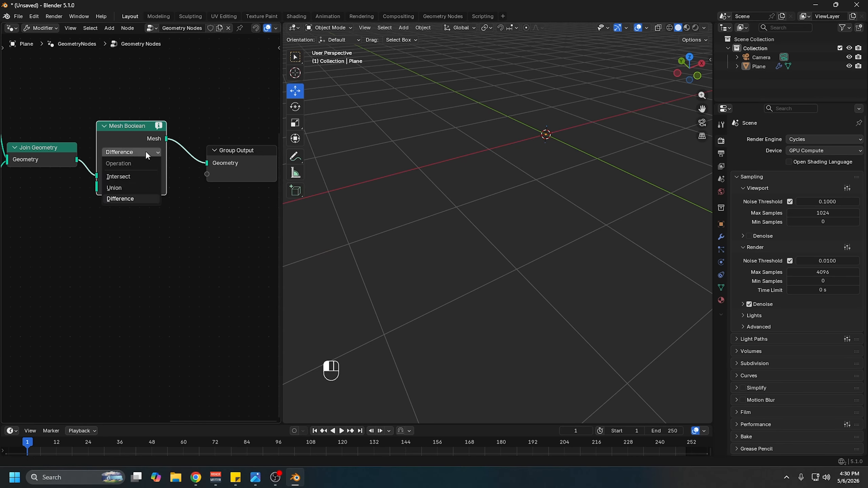
pyautogui.click(121, 189)
pyautogui.moveTo(77, 160); pyautogui.dragTo(96, 175)
pyautogui.click(121, 164)
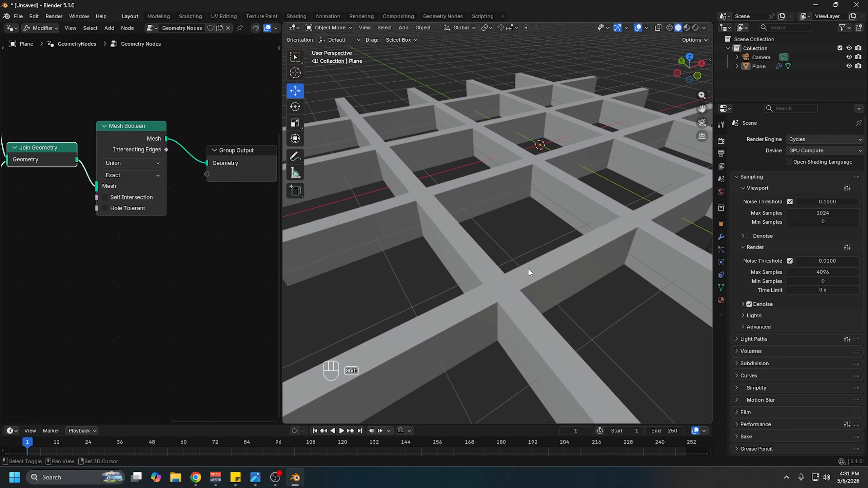
pyautogui.keyDown('shift'); pyautogui.moveTo(503, 307); pyautogui.dragTo(462, 312, button='middle'); pyautogui.keyUp('shift')
pyautogui.scroll(2, 632, 232)
pyautogui.keyDown('shift'); pyautogui.moveTo(632, 232); pyautogui.dragTo(490, 260, button='middle'); pyautogui.keyUp('shift')
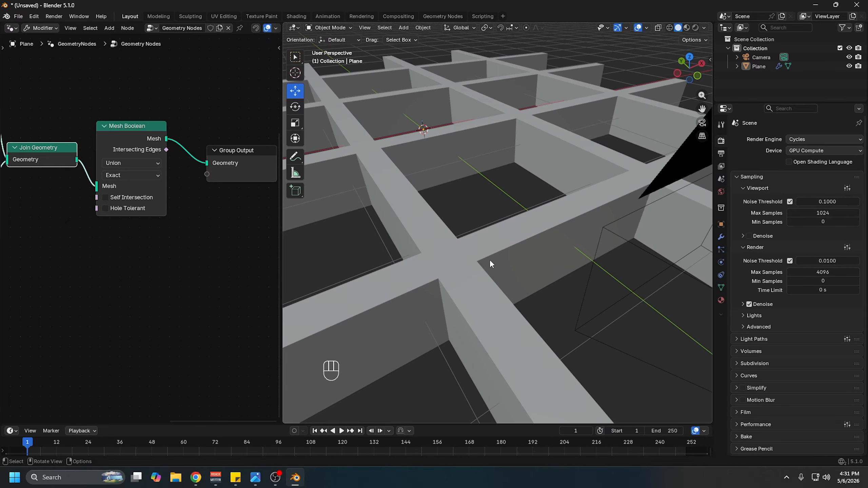
# - Move the Group Output node farther from Mesh Boolean to make room for another node
pyautogui.scroll(-1, 155, 230)
pyautogui.moveTo(155, 230); pyautogui.dragTo(55, 262, button='middle')
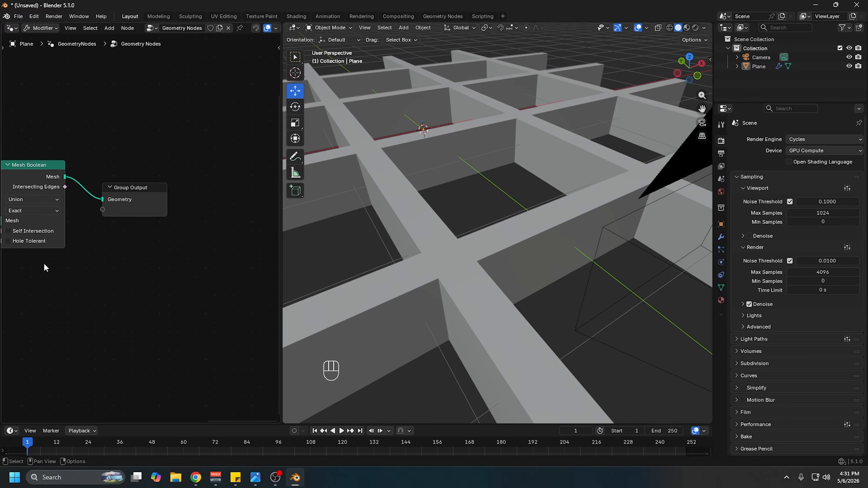
pyautogui.scroll(-1, 125, 237)
pyautogui.moveTo(118, 239); pyautogui.dragTo(132, 246, button='middle')
pyautogui.moveTo(185, 268); pyautogui.dragTo(116, 164)
pyautogui.press('g')
pyautogui.click(145, 171)
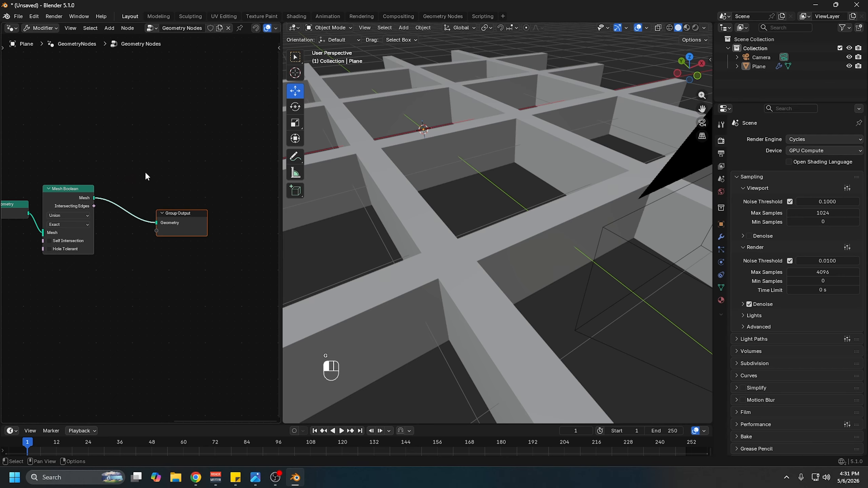
# - Insert a Realize Instances node between Mesh Boolean and Group Output
pyautogui.hotkey('shift', 'a')
pyautogui.click(145, 172)
pyautogui.write('rela')
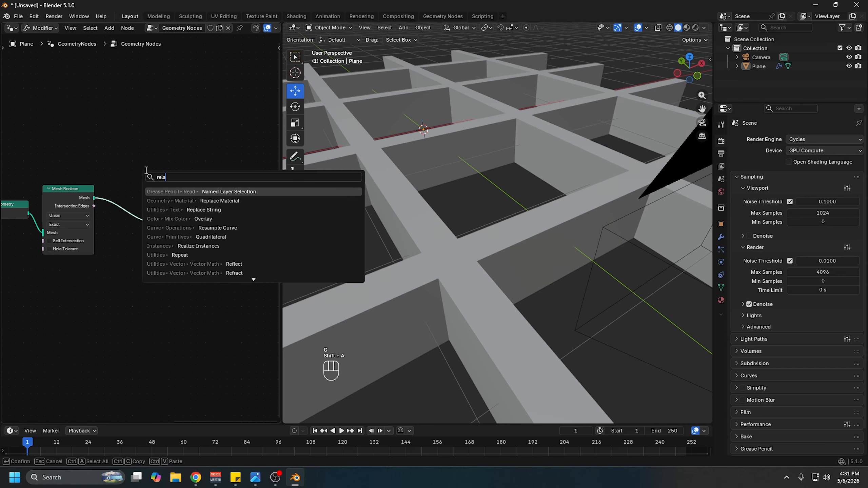
pyautogui.press('BackSpace')
pyautogui.press('BackSpace')
pyautogui.write('a')
pyautogui.press('Return')
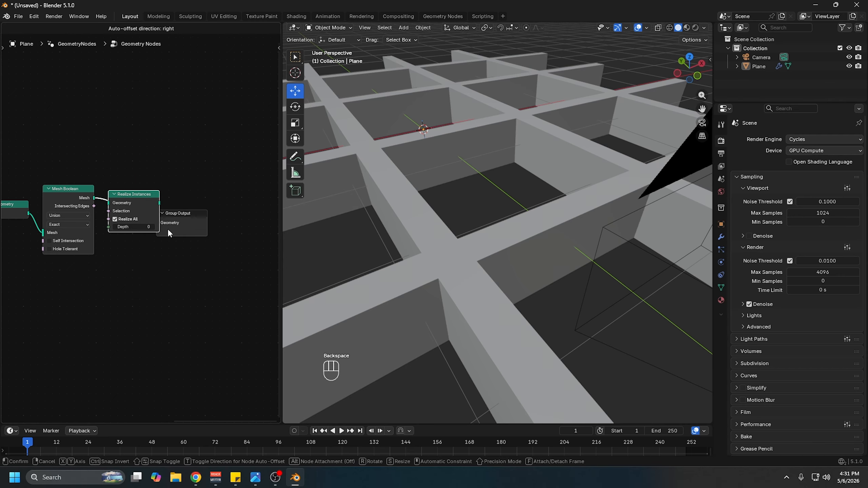
pyautogui.click(166, 229)
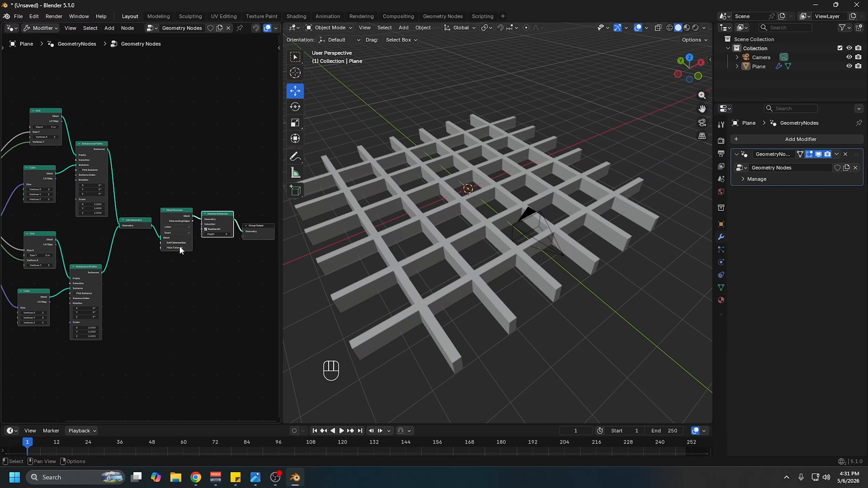
# - Set the Value node that drives the lattice to 6.900
pyautogui.scroll(-1, 179, 245)
pyautogui.scroll(3, 180, 222)
pyautogui.moveTo(203, 230); pyautogui.dragTo(327, 228, button='middle')
pyautogui.scroll(3, 134, 218)
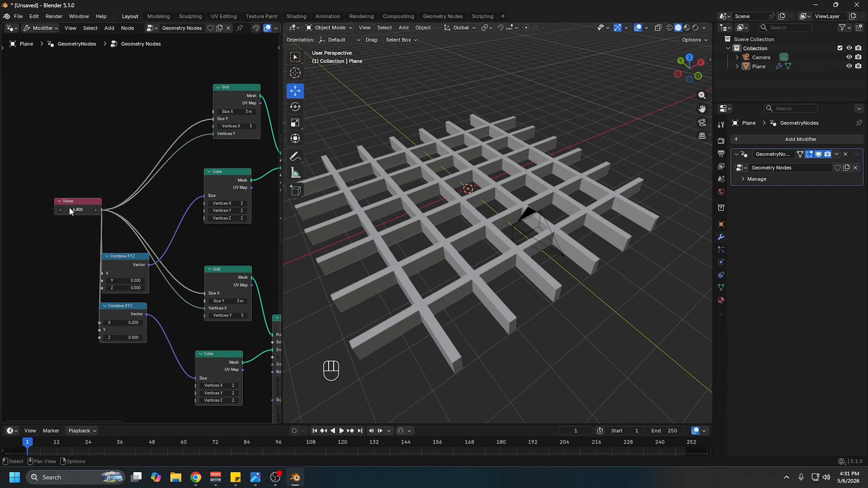
pyautogui.moveTo(78, 209); pyautogui.dragTo(79, 210)
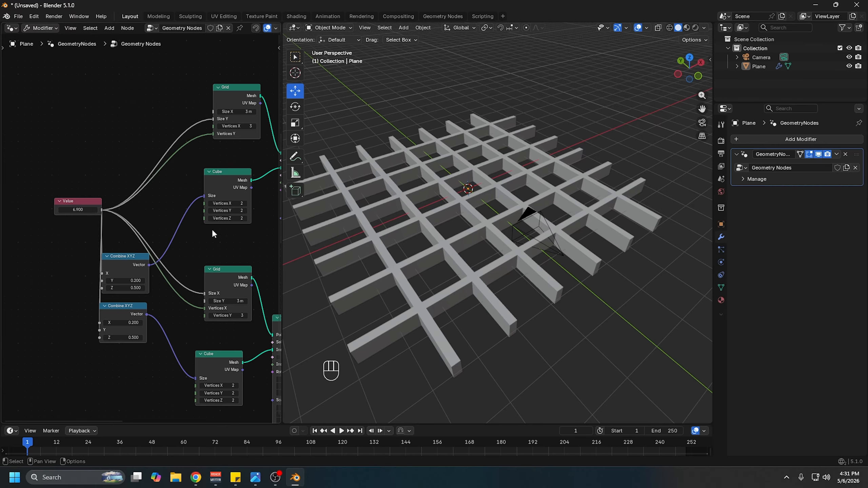
pyautogui.scroll(-2, 212, 228)
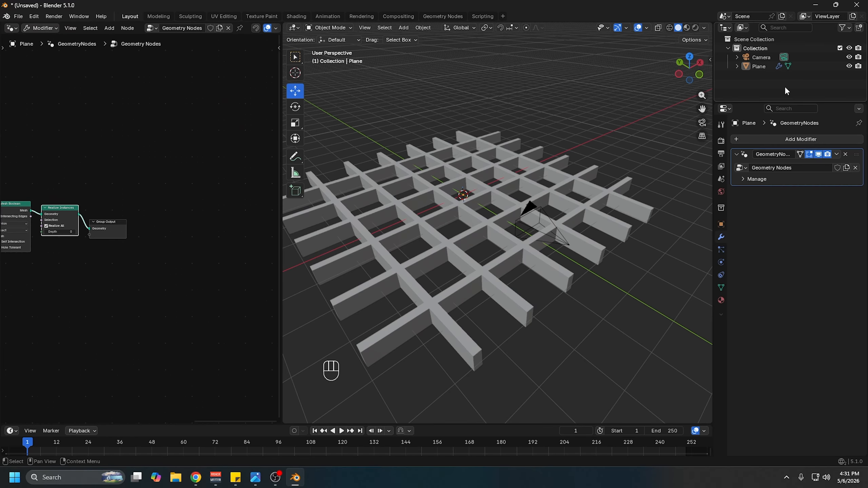
# - Duplicate the lattice object and hide the copy as a backup, keeping the original selected
pyautogui.click(755, 68)
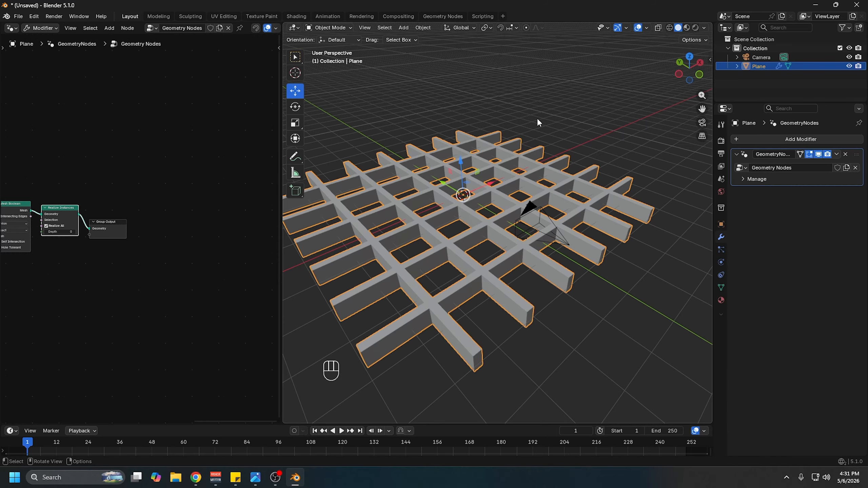
pyautogui.hotkey('shift', 'd')
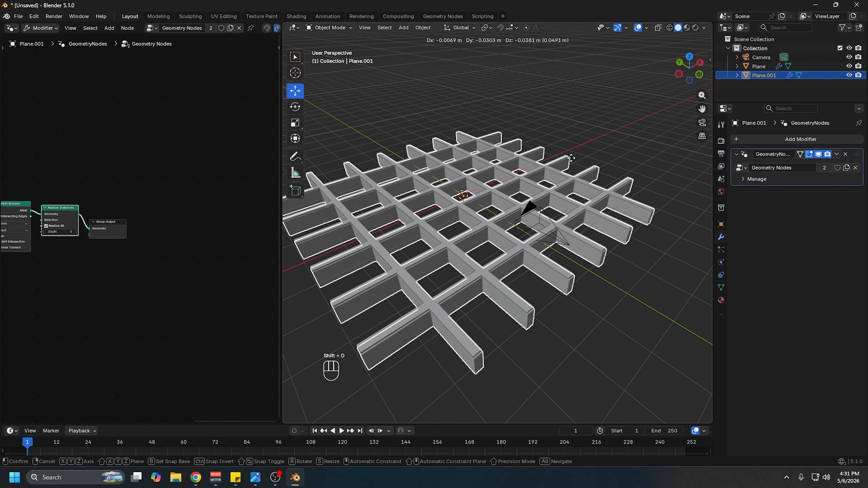
pyautogui.click(571, 158)
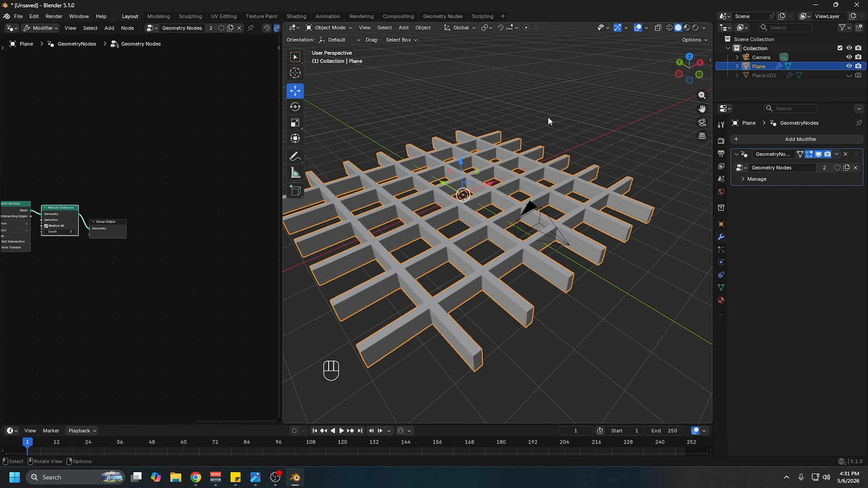
# - Apply the GeometryNodes modifier on the original lattice object
pyautogui.click(836, 154)
pyautogui.click(811, 166)
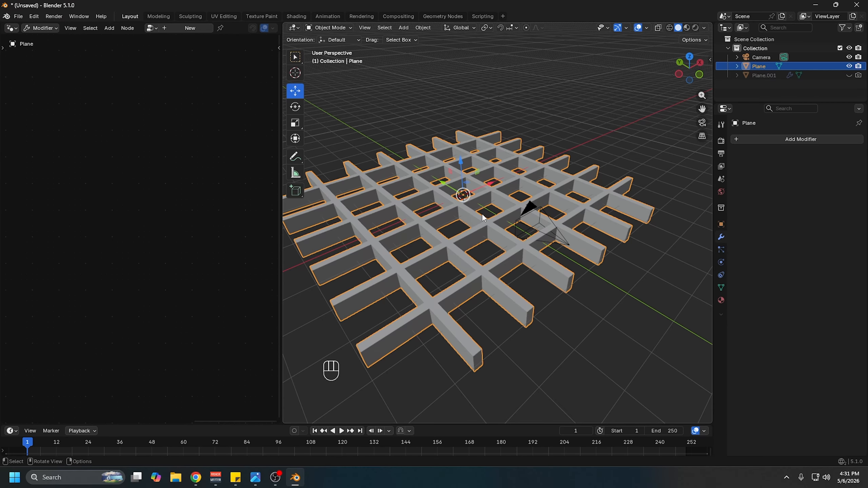
pyautogui.scroll(2, 473, 247)
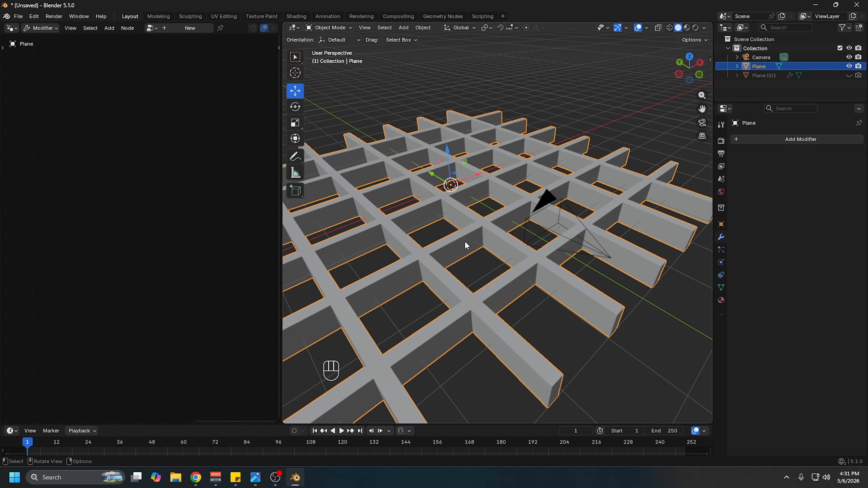
# - Select the lattice's entire mesh in Edit Mode and clean it up with Limited Dissolve, returning to Object Mode
pyautogui.press('Tab')
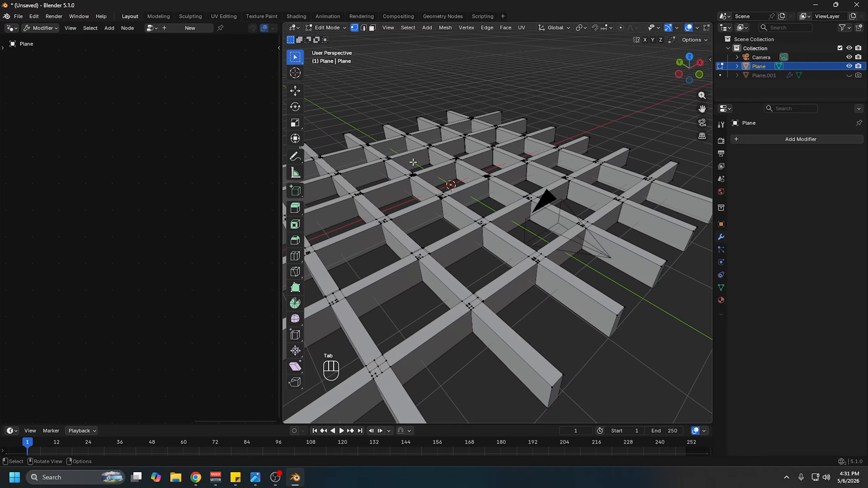
pyautogui.scroll(2, 477, 192)
pyautogui.press('a')
pyautogui.scroll(6, 477, 192)
pyautogui.keyDown('shift'); pyautogui.moveTo(453, 248); pyautogui.dragTo(537, 250, button='middle'); pyautogui.keyUp('shift')
pyautogui.moveTo(538, 250)
pyautogui.mouseDown(button='middle')
pyautogui.moveTo(506, 249)
pyautogui.moveTo(533, 235)
pyautogui.mouseUp(button='middle')
pyautogui.scroll(-5, 560, 244)
pyautogui.moveTo(534, 235); pyautogui.dragTo(504, 223, button='middle')
pyautogui.moveTo(607, 224); pyautogui.dragTo(664, 219, button='middle')
pyautogui.scroll(-7, 472, 209)
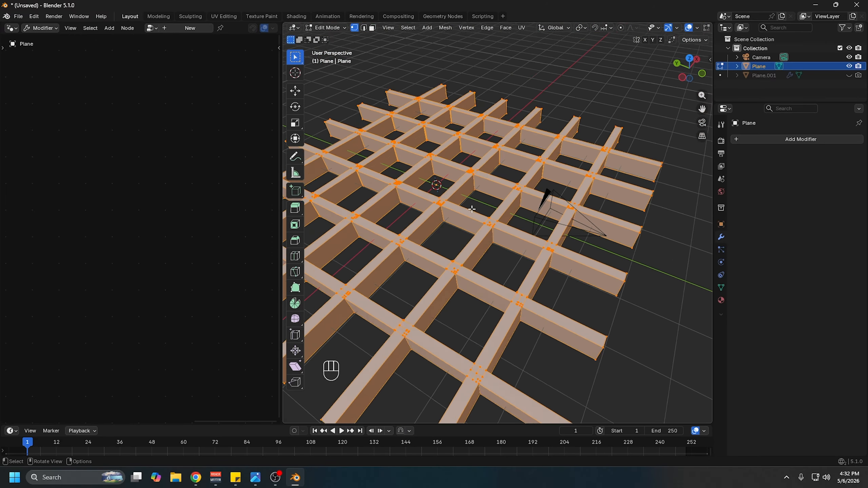
pyautogui.scroll(-3, 472, 209)
pyautogui.moveTo(472, 210); pyautogui.dragTo(447, 267, button='middle')
pyautogui.press('x')
pyautogui.click(443, 278)
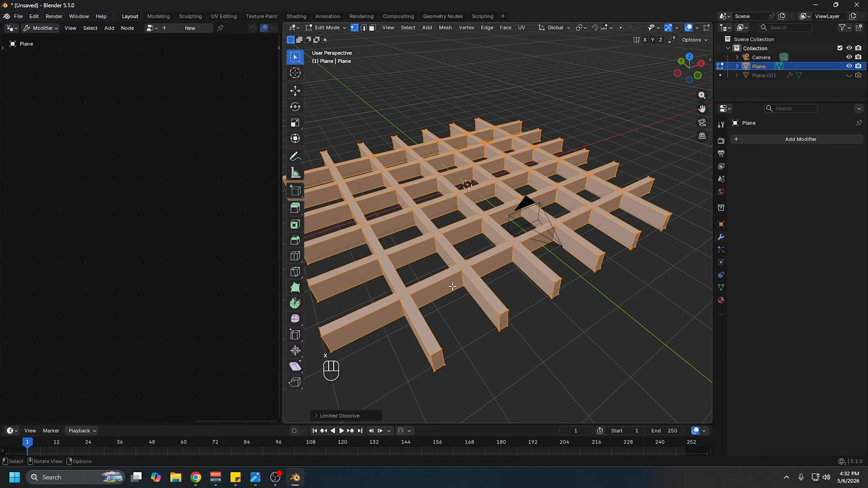
pyautogui.scroll(4, 517, 279)
pyautogui.moveTo(518, 280); pyautogui.dragTo(550, 222, button='middle')
pyautogui.moveTo(550, 223); pyautogui.dragTo(533, 274, button='middle')
pyautogui.scroll(-2, 523, 272)
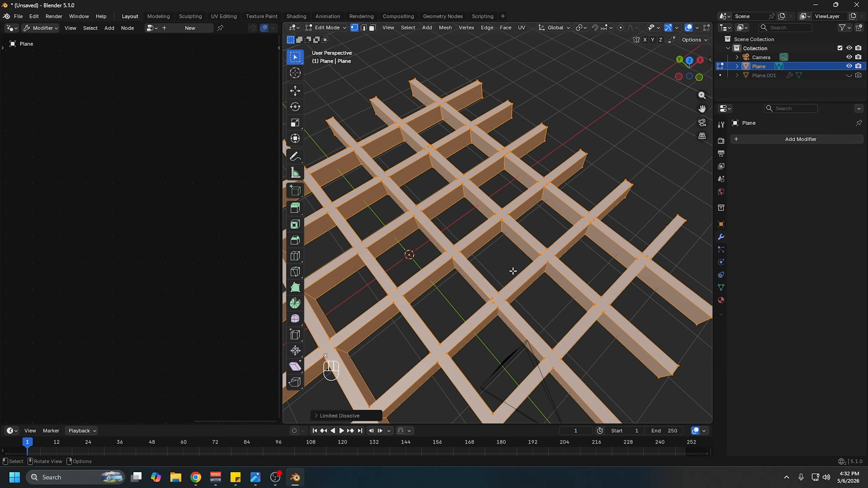
pyautogui.press('Tab')
# - Create a new material for the lattice in the Shader Editor and display the viewport in rendered shading
pyautogui.scroll(-2, 513, 272)
pyautogui.moveTo(475, 264); pyautogui.dragTo(532, 219, button='middle')
pyautogui.scroll(-3, 532, 219)
pyautogui.click(10, 28)
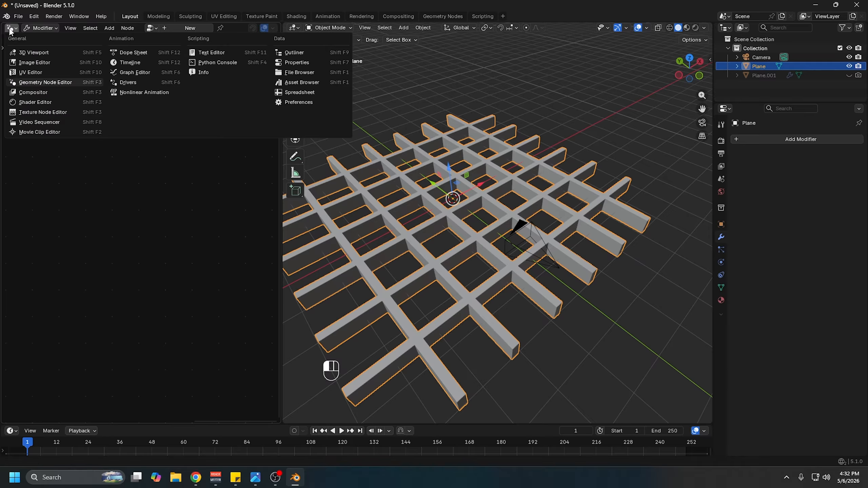
pyautogui.click(45, 102)
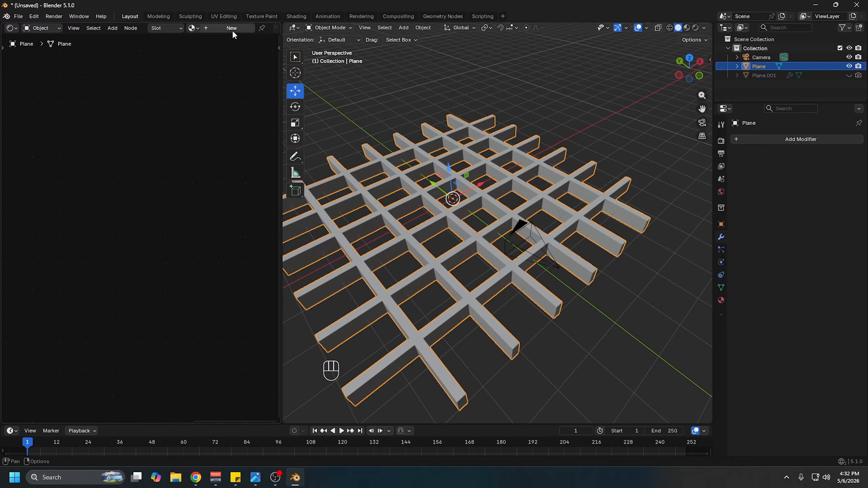
pyautogui.press('z')
pyautogui.click(511, 166)
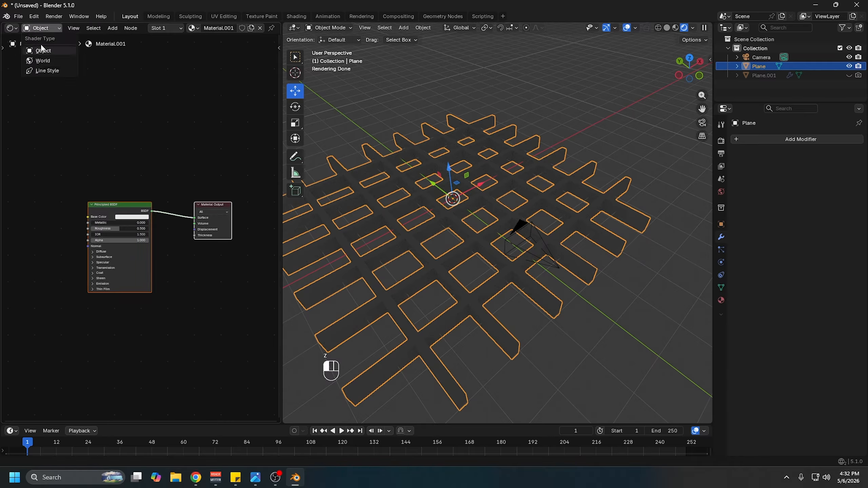
# - Brighten the World background colour to a light grey
pyautogui.click(43, 60)
pyautogui.scroll(3, 98, 213)
pyautogui.click(103, 212)
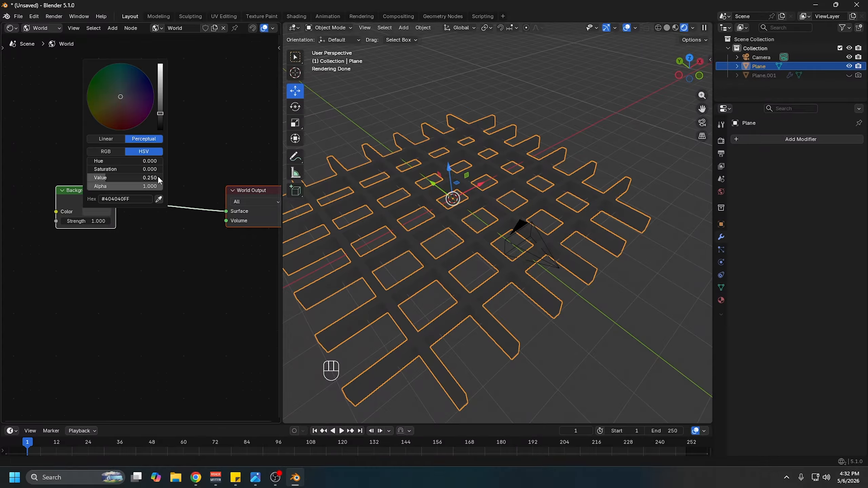
pyautogui.moveTo(160, 113); pyautogui.dragTo(160, 87)
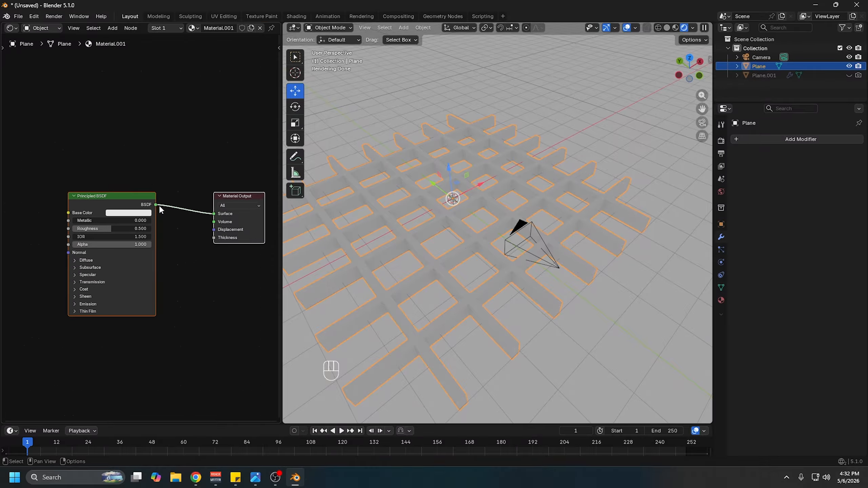
# - Add a Principled texture setup to the lattice material using the Roughness, Displacement, NormalGL and Color maps from the Concrete017_4K-JPG folder
pyautogui.moveTo(159, 206); pyautogui.dragTo(205, 188, button='middle')
pyautogui.hotkey('ctrl', 'shift', 't')
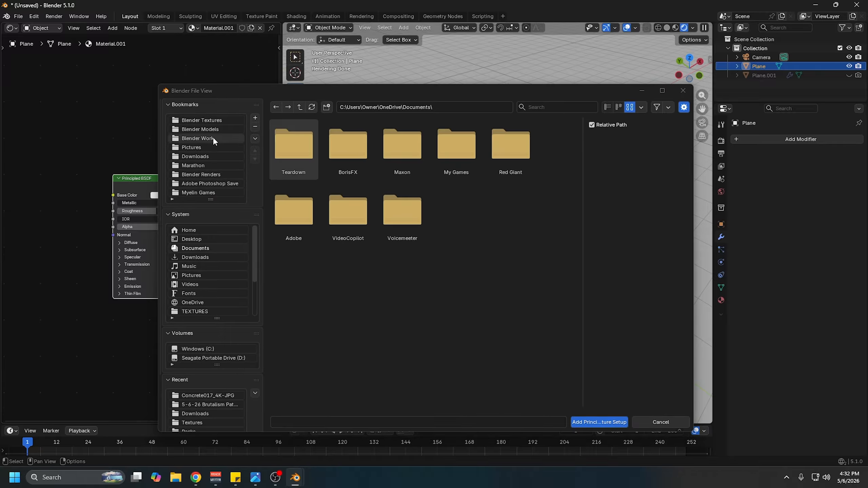
pyautogui.click(212, 119)
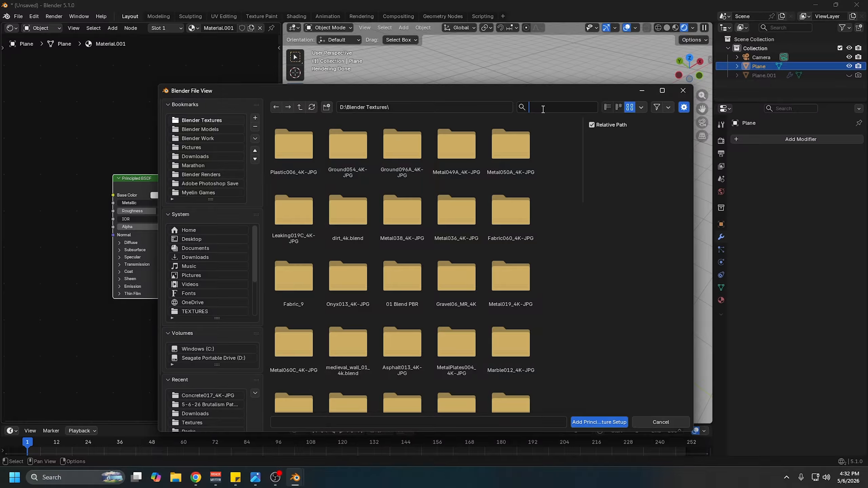
pyautogui.write('conc')
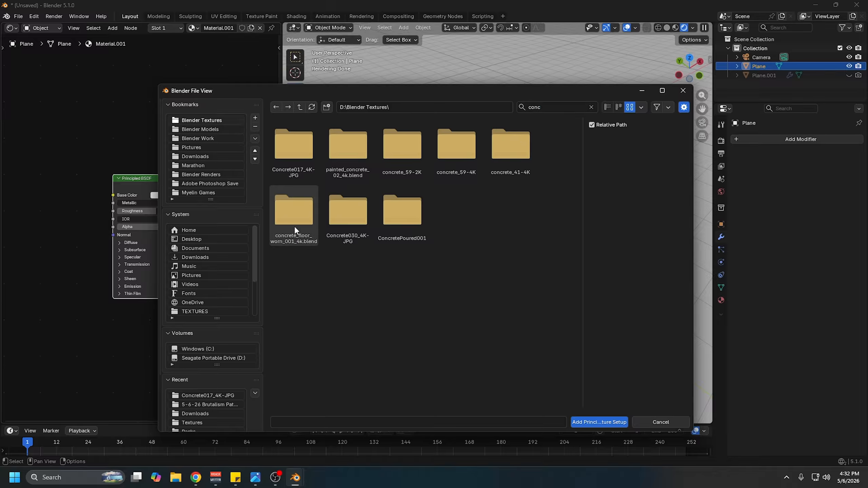
pyautogui.click(296, 144)
pyautogui.click(297, 218)
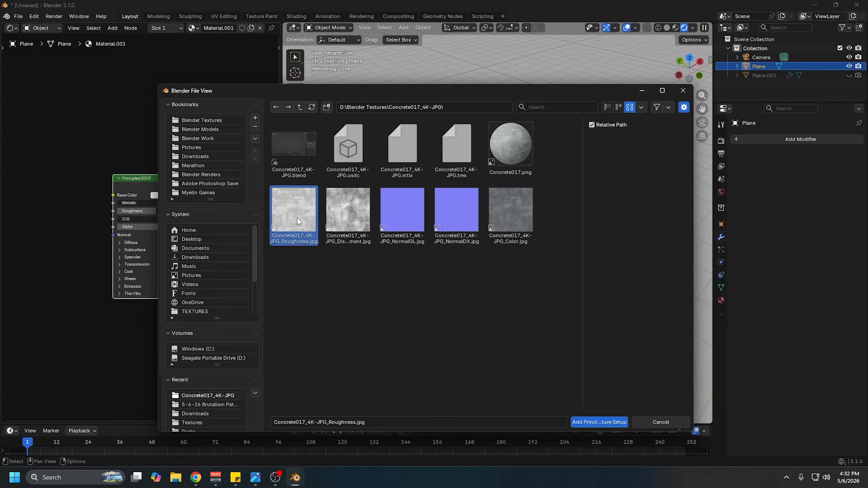
pyautogui.keyDown('shift'); pyautogui.click(348, 219); pyautogui.keyUp('shift')
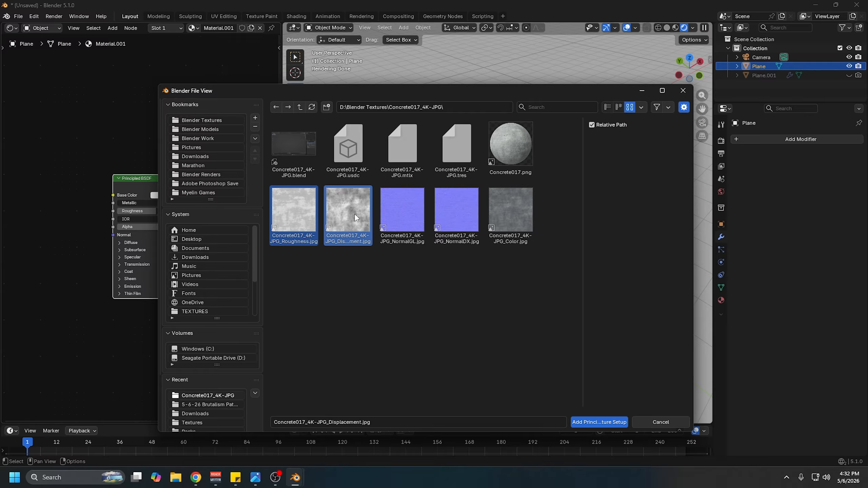
pyautogui.keyDown('shift'); pyautogui.click(396, 213); pyautogui.keyUp('shift')
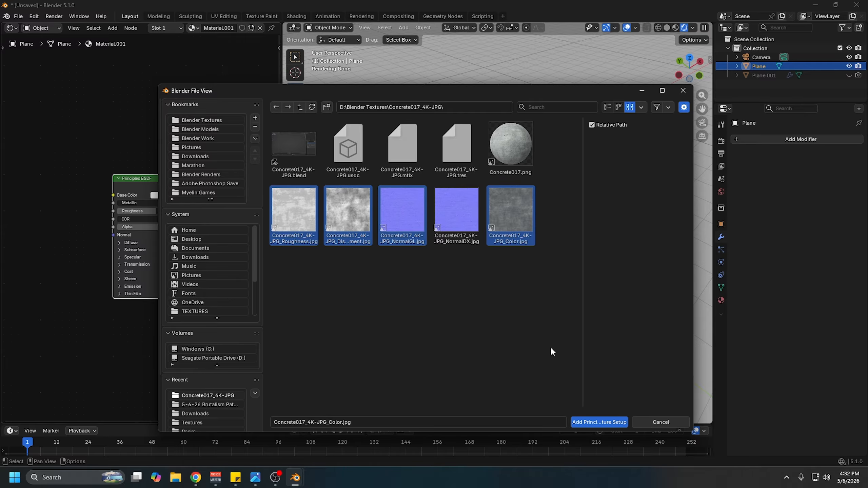
pyautogui.click(599, 422)
# - Unwrap the lattice mesh with Cube Projection in Edit Mode and inspect the concrete texture in Object Mode
pyautogui.moveTo(477, 230); pyautogui.dragTo(423, 211, button='middle')
pyautogui.press('Tab')
pyautogui.press('u')
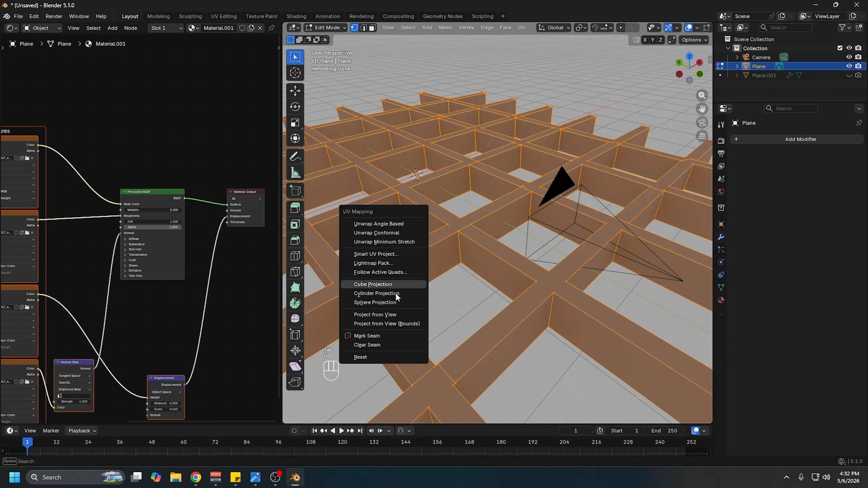
pyautogui.click(383, 285)
pyautogui.press('Tab')
pyautogui.moveTo(491, 299); pyautogui.dragTo(482, 263, button='middle')
pyautogui.scroll(-4, 468, 286)
pyautogui.moveTo(407, 156); pyautogui.dragTo(433, 167, button='middle')
# - Switch the viewport to solid shading and rotate the lattice 90° about the X axis so it stands upright
pyautogui.press('z')
pyautogui.click(482, 165)
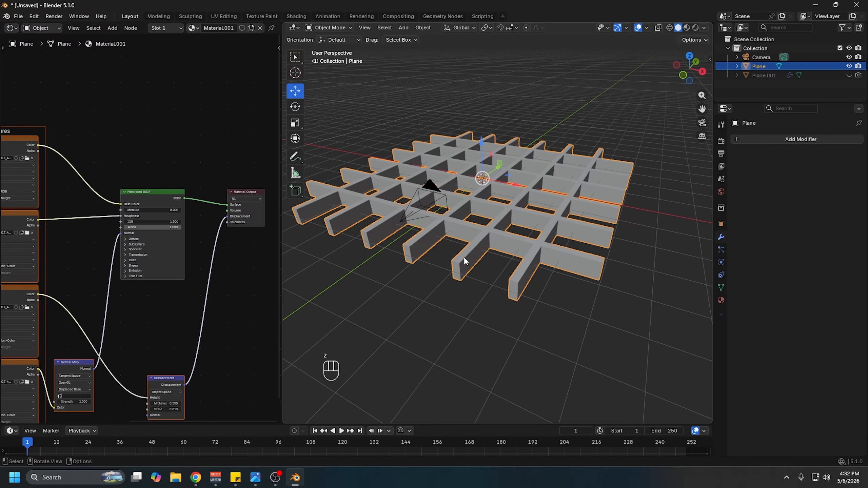
pyautogui.moveTo(464, 257)
pyautogui.mouseDown(button='middle')
pyautogui.moveTo(499, 204)
pyautogui.moveTo(521, 207)
pyautogui.moveTo(517, 244)
pyautogui.moveTo(469, 251)
pyautogui.moveTo(503, 215)
pyautogui.mouseUp(button='middle')
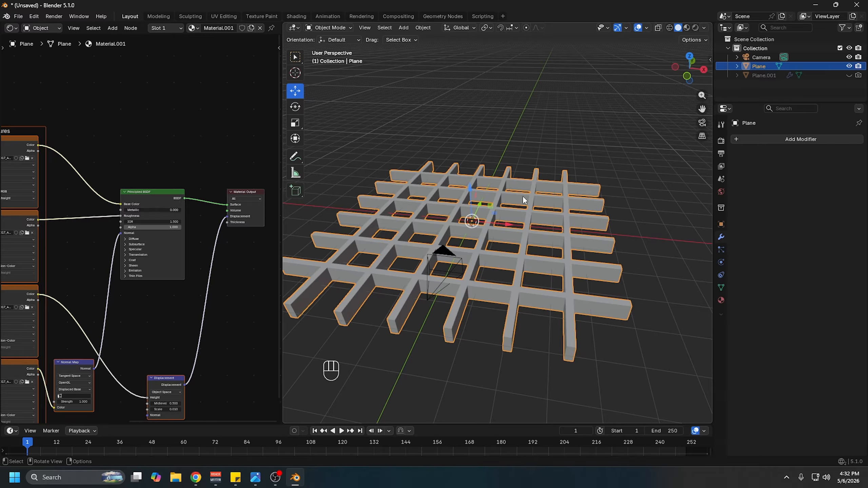
pyautogui.press('r')
pyautogui.press('x')
pyautogui.press('9')
pyautogui.press('0')
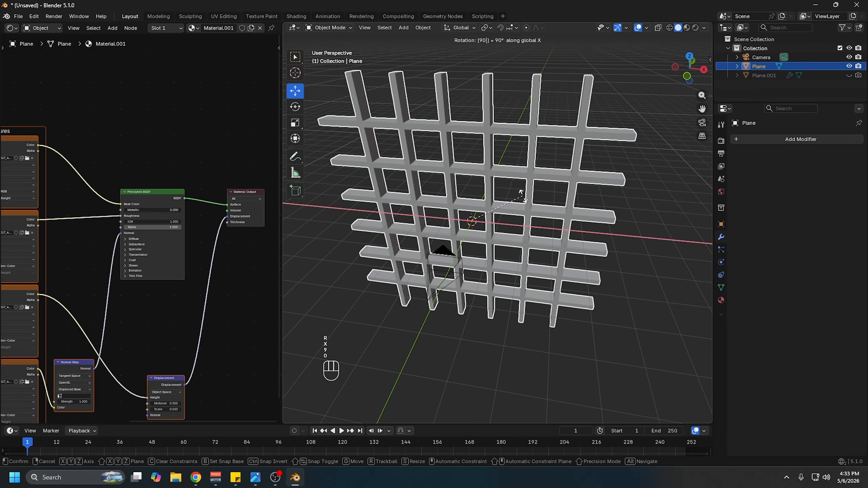
pyautogui.click(492, 192)
# - Move the upright lattice along the Y axis away from the camera and raise it above the ground level
pyautogui.moveTo(492, 192); pyautogui.dragTo(485, 250, button='middle')
pyautogui.moveTo(449, 246); pyautogui.dragTo(347, 245)
pyautogui.moveTo(441, 236); pyautogui.dragTo(429, 250, button='middle')
pyautogui.moveTo(436, 200); pyautogui.dragTo(438, 91)
pyautogui.hotkey('ctrl', 'z')
pyautogui.moveTo(486, 282); pyautogui.dragTo(510, 277, button='middle')
pyautogui.click(510, 277)
# - Add a plane at the world origin and scale it up into a large floor beneath the lattice
pyautogui.hotkey('shift', 'a')
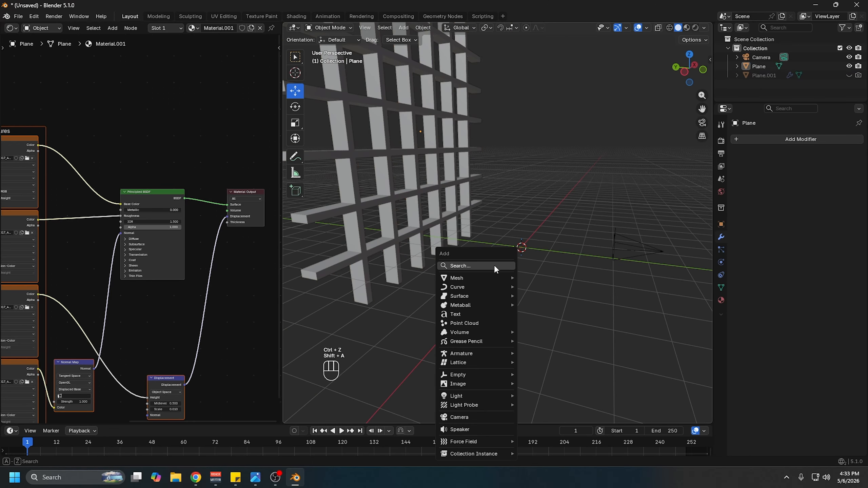
pyautogui.moveTo(489, 278)
pyautogui.click(530, 277)
pyautogui.press('s')
pyautogui.click(630, 306)
pyautogui.click(569, 154)
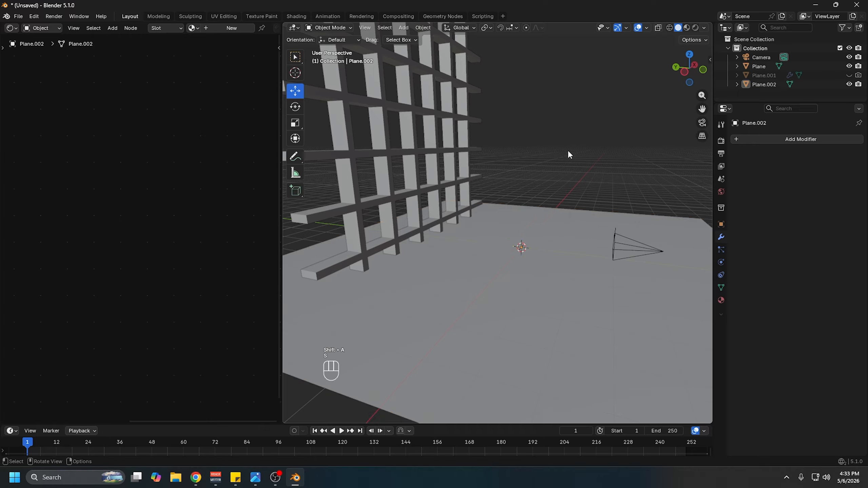
# - Add a cube at the world origin, in front of the lattice wall
pyautogui.hotkey('shift', 'a')
pyautogui.moveTo(496, 205)
pyautogui.click(533, 212)
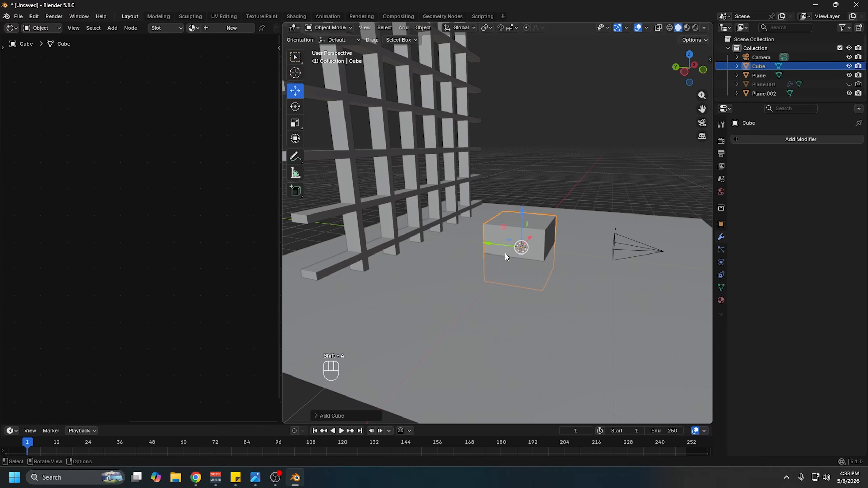
pyautogui.moveTo(504, 252); pyautogui.dragTo(475, 255, button='middle')
pyautogui.hotkey('ctrl', 'z')
# - Add a spot light to the scene at the world origin
pyautogui.hotkey('shift', 'a')
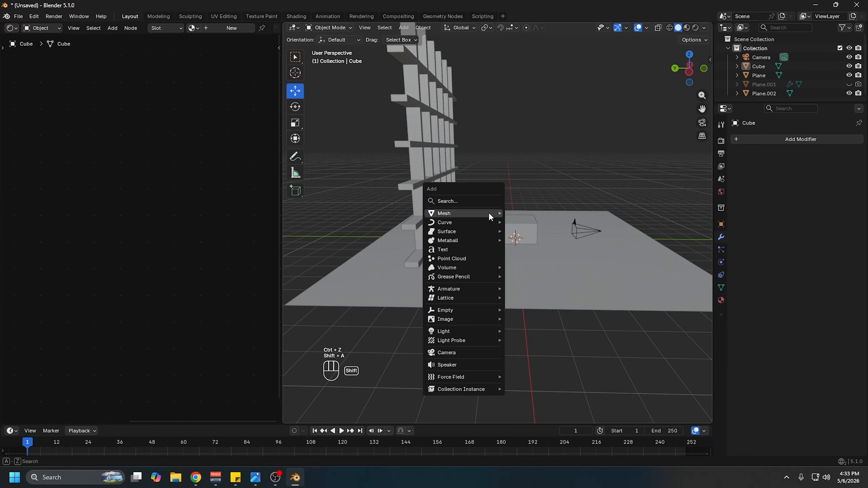
pyautogui.moveTo(462, 330)
pyautogui.click(531, 350)
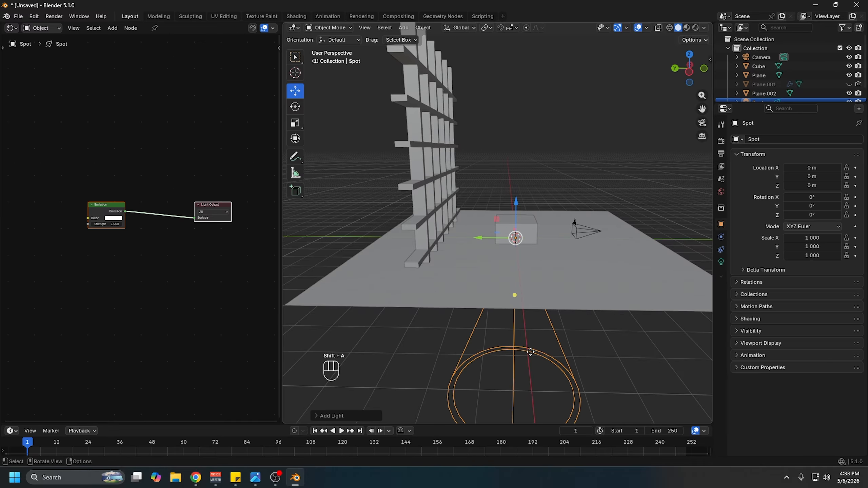
pyautogui.scroll(-2, 522, 321)
pyautogui.keyDown('shift'); pyautogui.moveTo(511, 287); pyautogui.dragTo(465, 245, button='middle'); pyautogui.keyUp('shift')
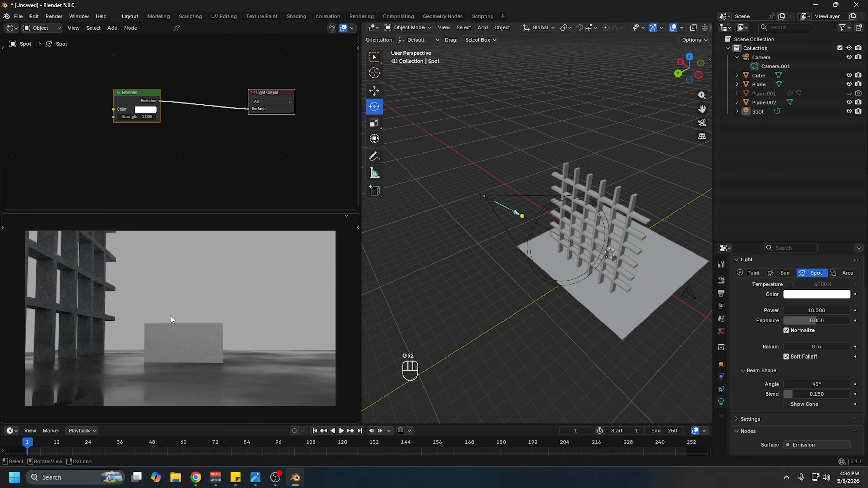
# - Scale the cube down slightly and raise it along Z so it rests on the floor plane
pyautogui.moveTo(171, 320); pyautogui.dragTo(308, 354, button='middle')
pyautogui.moveTo(632, 283); pyautogui.dragTo(567, 257, button='middle')
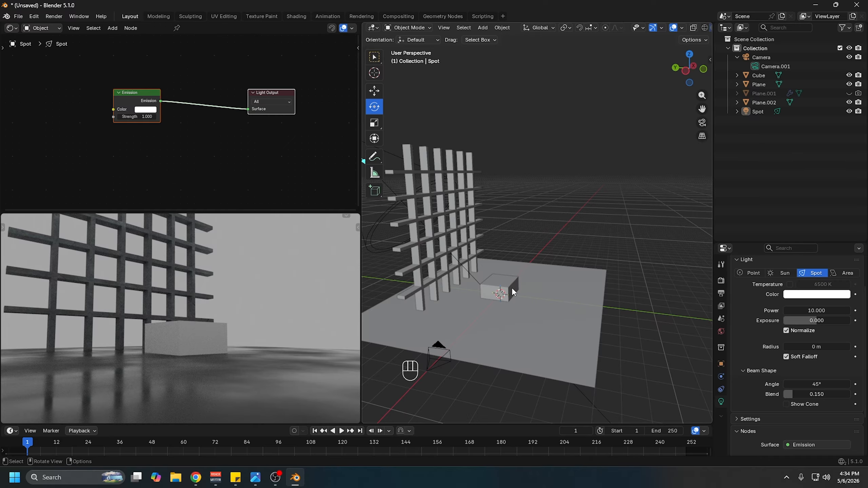
pyautogui.click(511, 288)
pyautogui.press('s')
pyautogui.click(523, 280)
pyautogui.click(375, 91)
pyautogui.moveTo(499, 258); pyautogui.dragTo(492, 250)
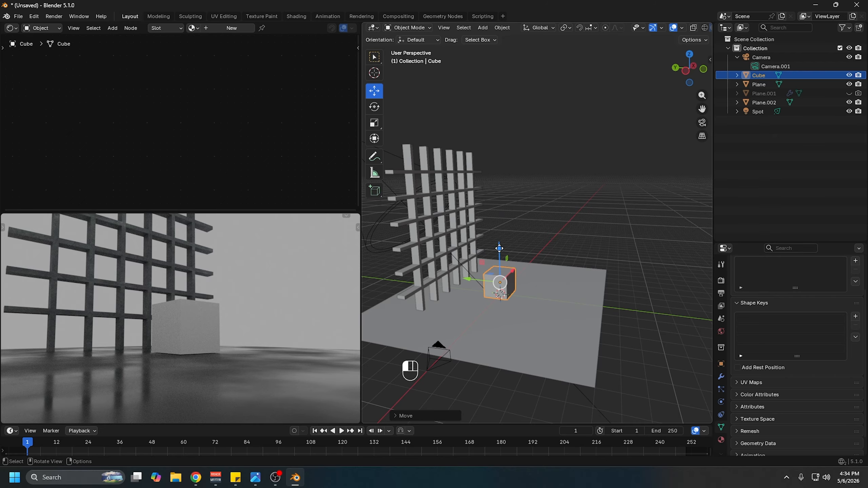
# - Lower the cube slightly along Z so it sits on the floor plane
pyautogui.moveTo(499, 248); pyautogui.dragTo(500, 253)
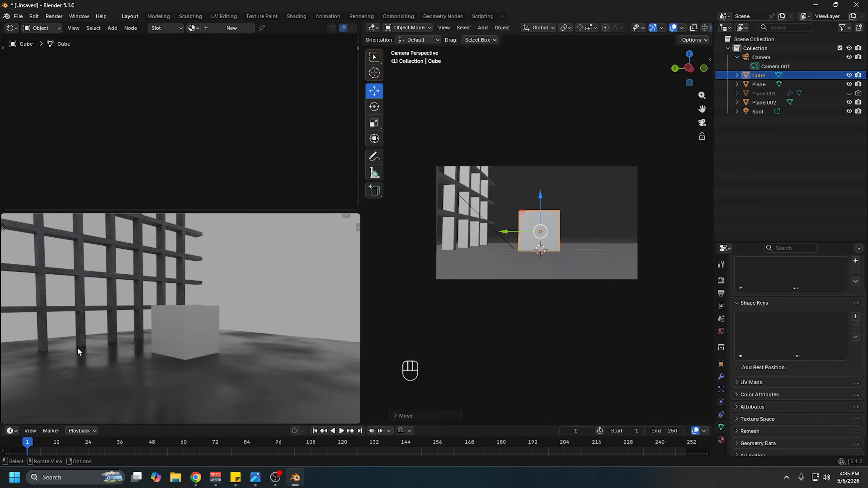
pyautogui.press('KP_0')
pyautogui.moveTo(532, 252); pyautogui.dragTo(501, 229, button='middle')
pyautogui.scroll(-4, 501, 230)
pyautogui.keyDown('shift'); pyautogui.moveTo(432, 175); pyautogui.dragTo(477, 229, button='middle'); pyautogui.keyUp('shift')
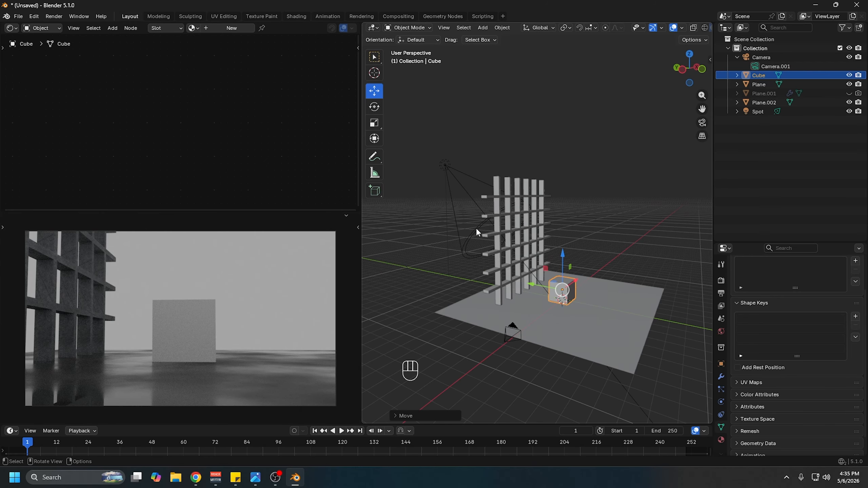
# - Set the world background color to black
pyautogui.click(476, 228)
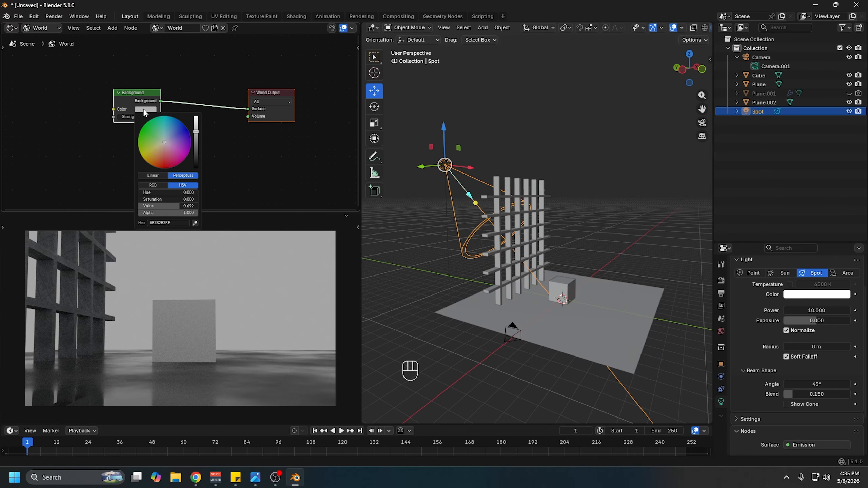
pyautogui.moveTo(196, 157); pyautogui.dragTo(196, 169)
pyautogui.hotkey('ctrl', 'z')
# - Add a second cube, scale it up to enclose the whole scene, and raise it along Z
pyautogui.hotkey('shift', 'a')
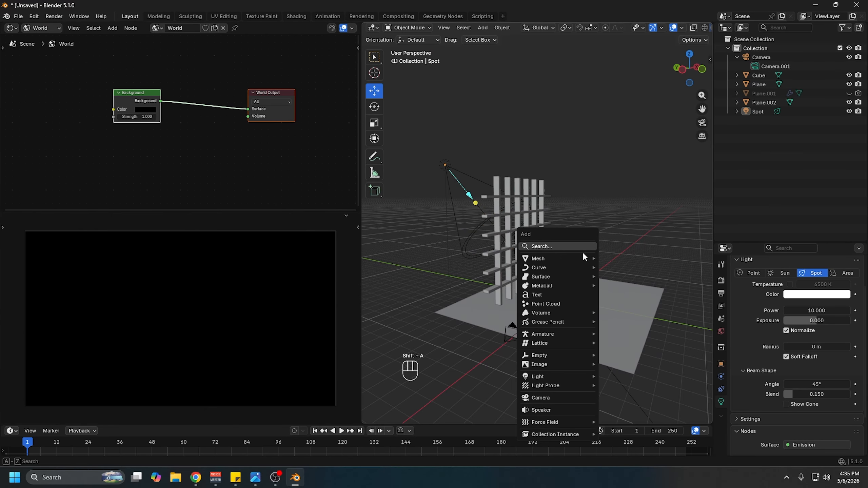
pyautogui.click(600, 262)
pyautogui.press('s')
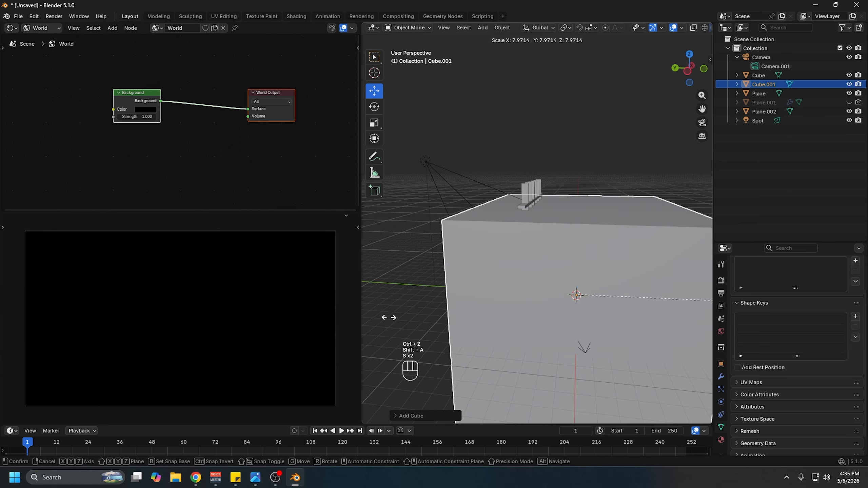
pyautogui.click(527, 252)
pyautogui.moveTo(578, 260); pyautogui.dragTo(577, 217)
pyautogui.press('s')
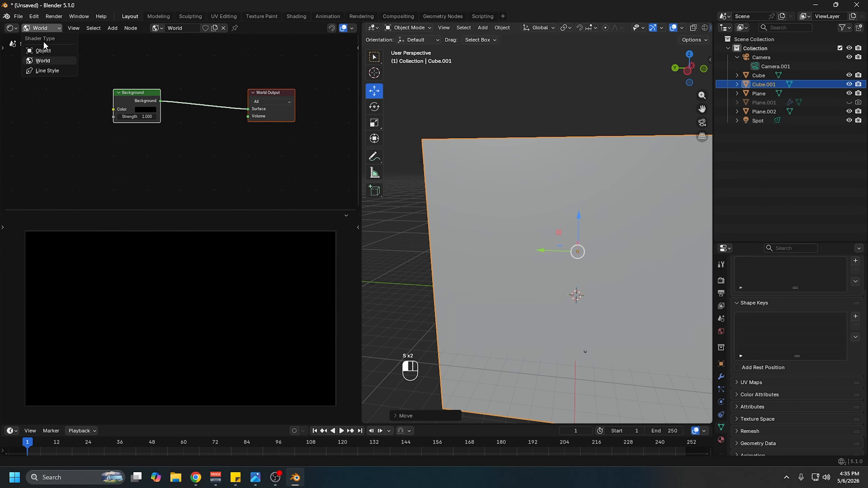
# - Give the enclosing cube a new material, replacing its Principled BSDF with a Principled Volume of density 0.005 on the Volume output
pyautogui.click(230, 28)
pyautogui.click(163, 87)
pyautogui.press('Delete')
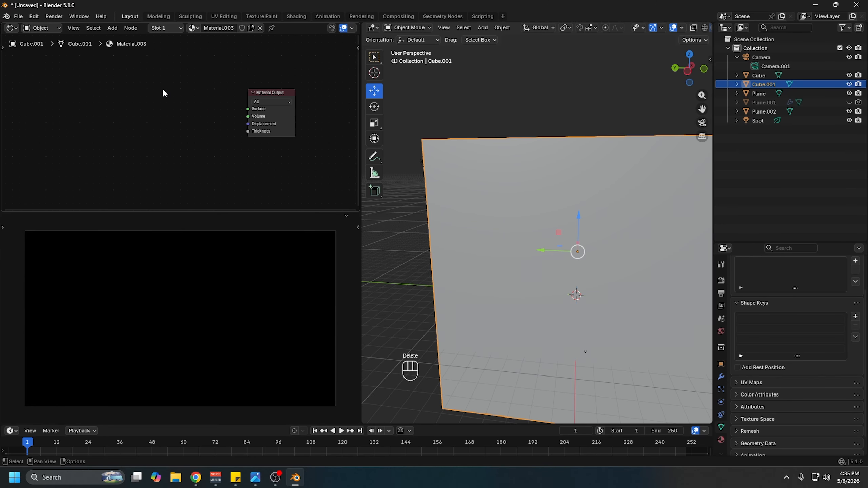
pyautogui.hotkey('shift', 'a')
pyautogui.click(156, 89)
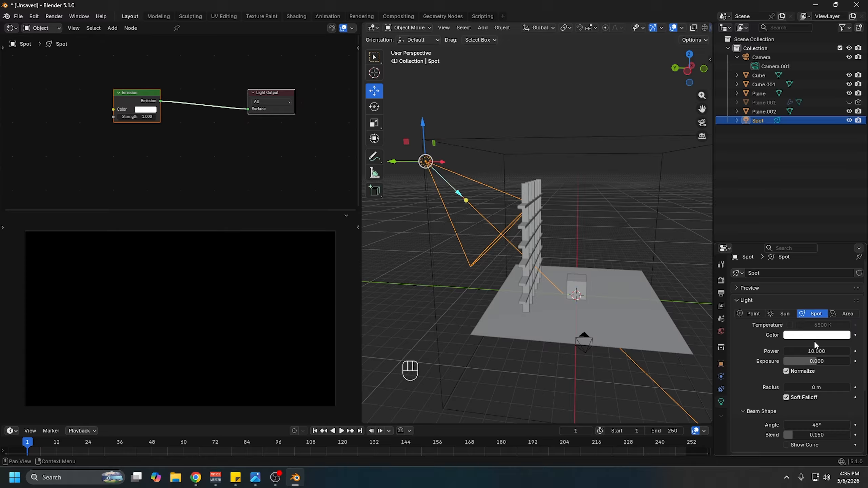
# - Set the spot light's power to 111111
pyautogui.press('Return')
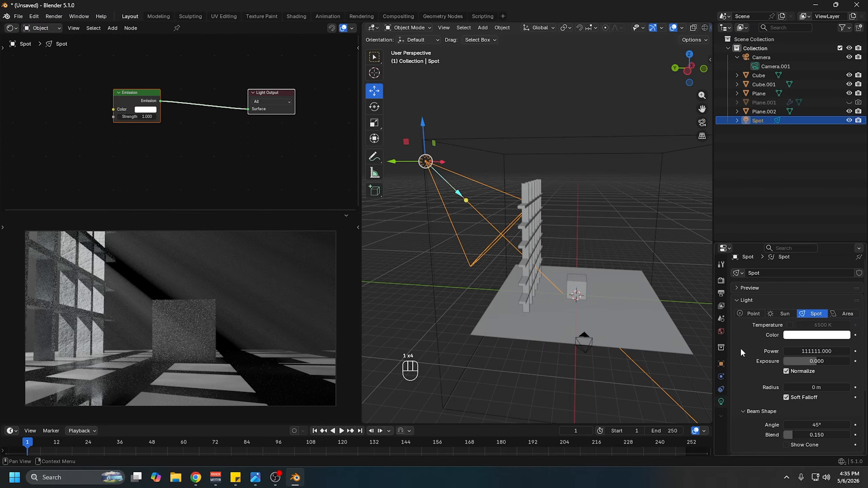
pyautogui.scroll(2, 205, 298)
pyautogui.moveTo(184, 322); pyautogui.dragTo(207, 302, button='middle')
pyautogui.rightClick(207, 302)
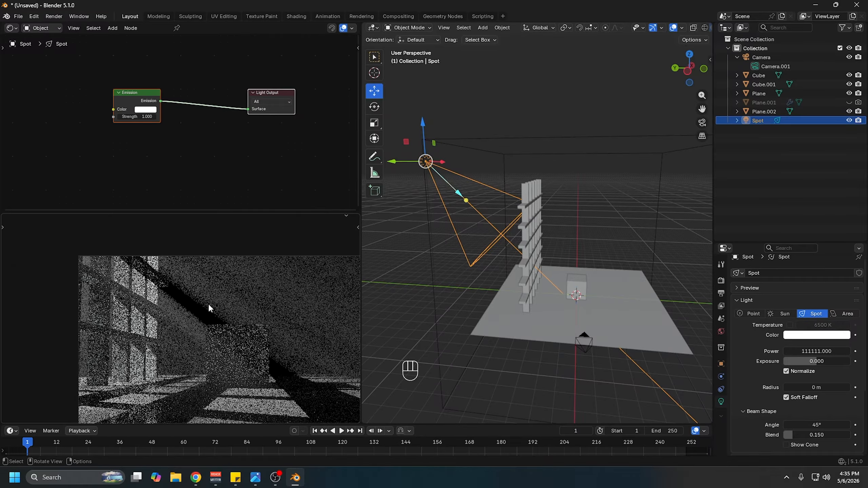
# - Try repositioning the camera with walk navigation so it faces the lattice wall head-on behind the cube
pyautogui.hotkey('shift', 'f')
pyautogui.press('w')
pyautogui.hotkey('shift', 'd')
pyautogui.hotkey('shift', 's')
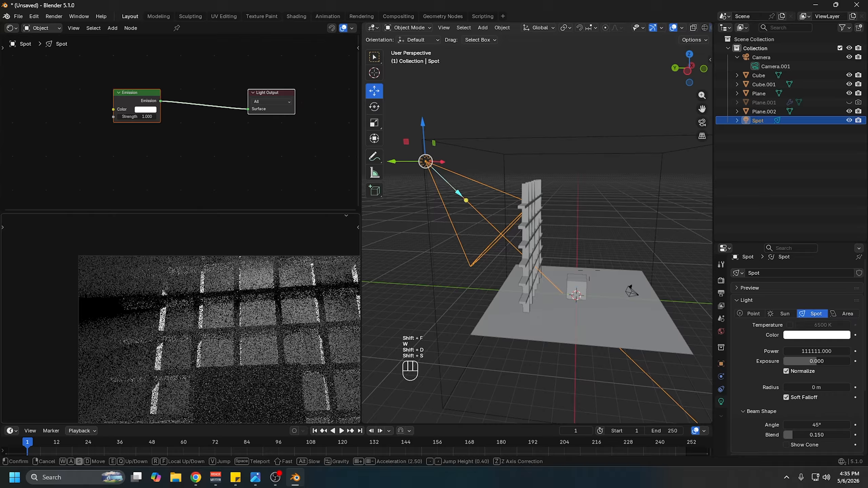
pyautogui.press('a')
pyautogui.press('a')
pyautogui.press('s')
pyautogui.click(276, 309)
pyautogui.scroll(-3, 276, 308)
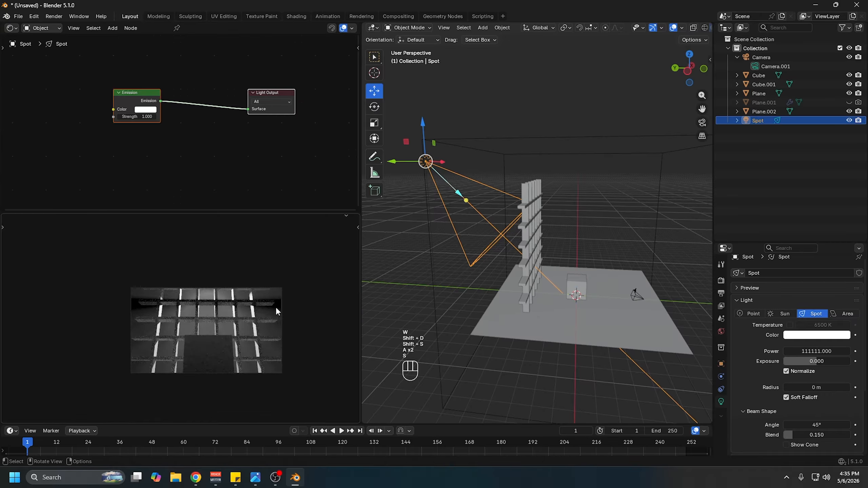
pyautogui.hotkey('shift', 'f')
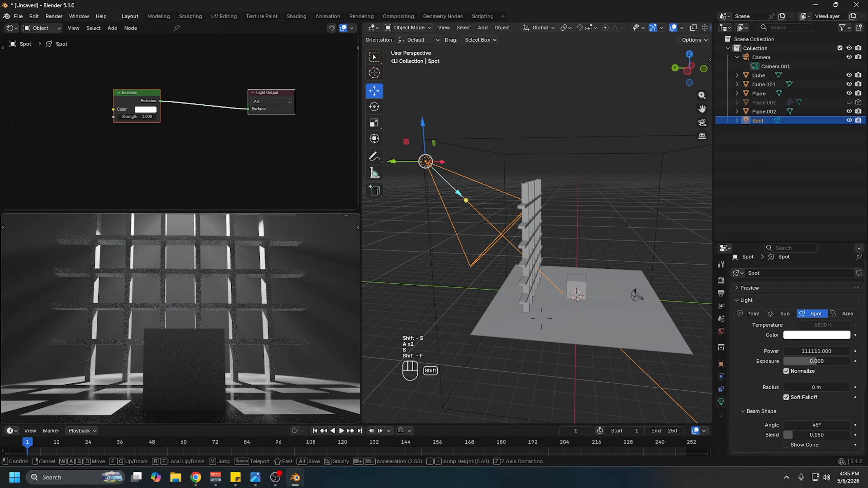
pyautogui.hotkey('ctrl', 'z')
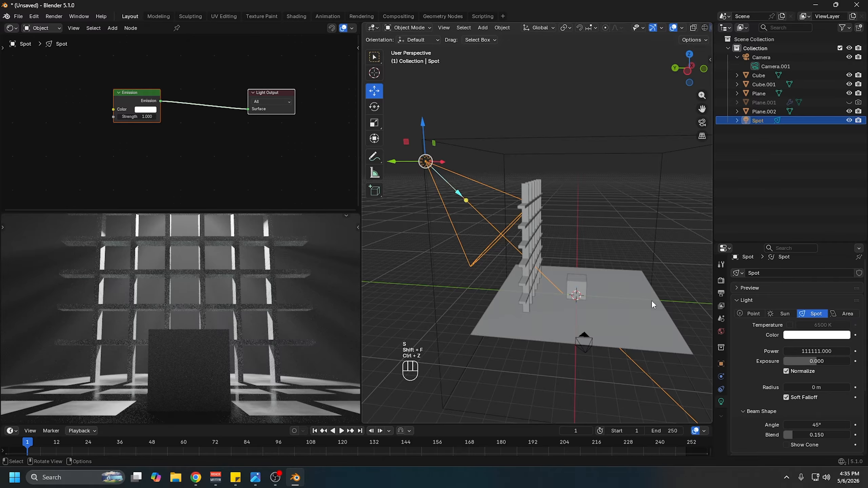
# - Deepen the upright lattice wall by scaling it along the global Y axis to about 1.91
pyautogui.moveTo(537, 268)
pyautogui.mouseDown(button='middle')
pyautogui.moveTo(552, 260)
pyautogui.moveTo(544, 266)
pyautogui.mouseUp(button='middle')
pyautogui.click(544, 266)
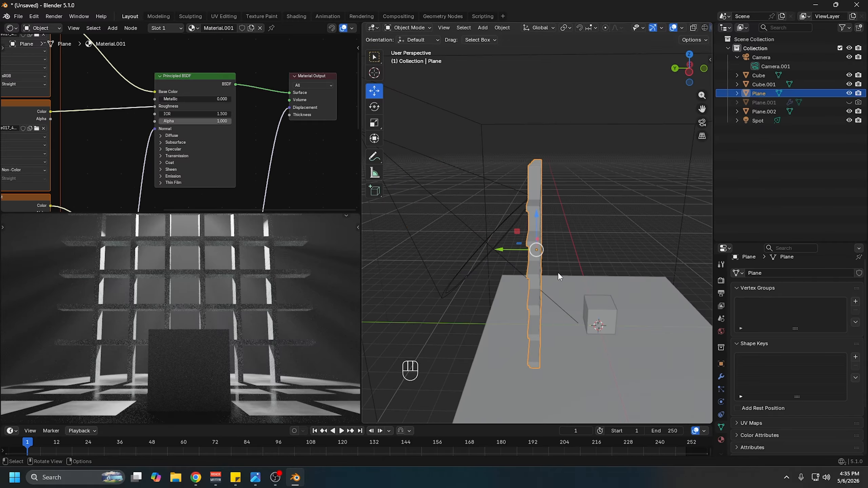
pyautogui.press('s')
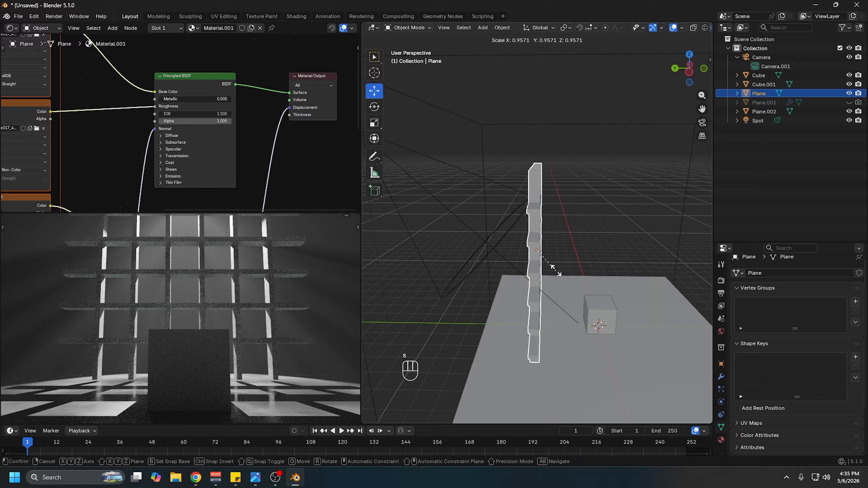
pyautogui.click(552, 266)
pyautogui.moveTo(552, 266); pyautogui.dragTo(562, 248, button='middle')
pyautogui.press('s')
pyautogui.press('y')
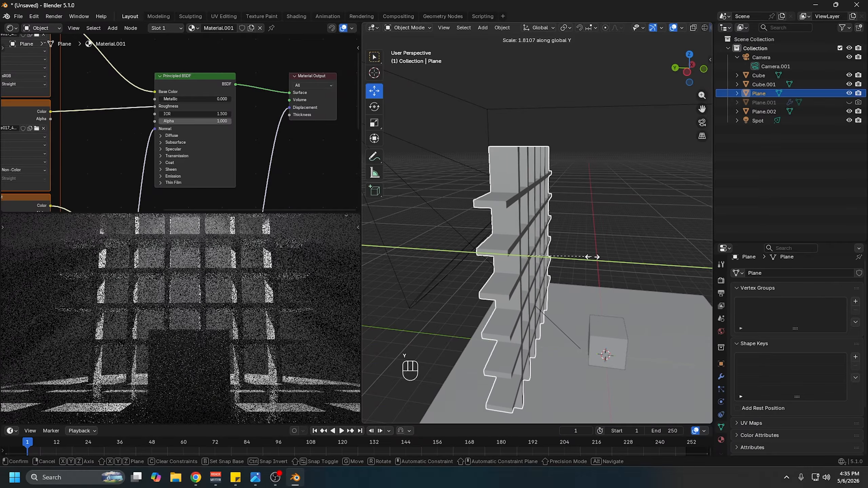
pyautogui.click(593, 256)
pyautogui.moveTo(593, 256); pyautogui.dragTo(527, 266, button='middle')
pyautogui.press('KP_0')
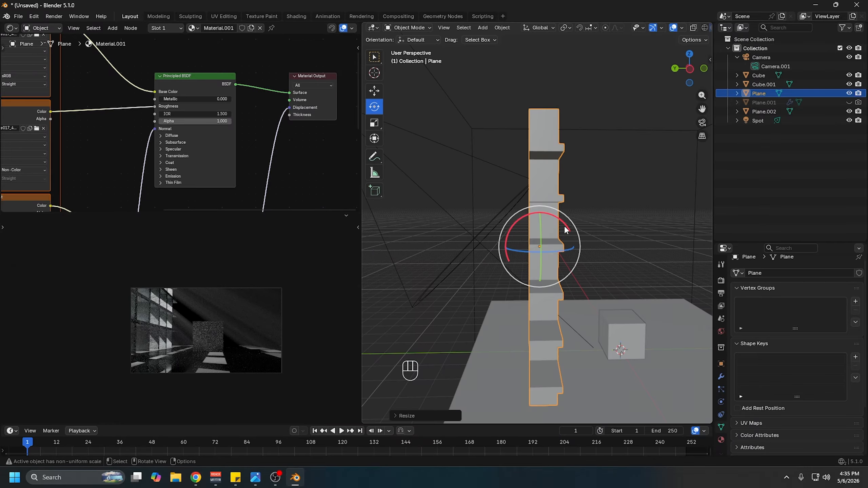
# - Try laying the lattice horizontally above the floor like a ceiling
pyautogui.moveTo(565, 229); pyautogui.dragTo(581, 288)
pyautogui.press('g')
pyautogui.click(661, 243)
pyautogui.moveTo(234, 318); pyautogui.dragTo(214, 314, button='middle')
pyautogui.hotkey('ctrl', 'z')
pyautogui.hotkey('ctrl', 'z')
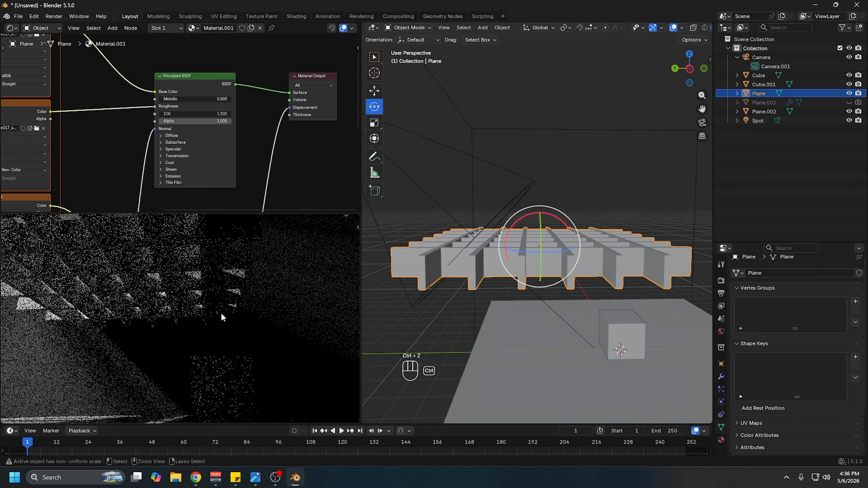
pyautogui.press('KP_0')
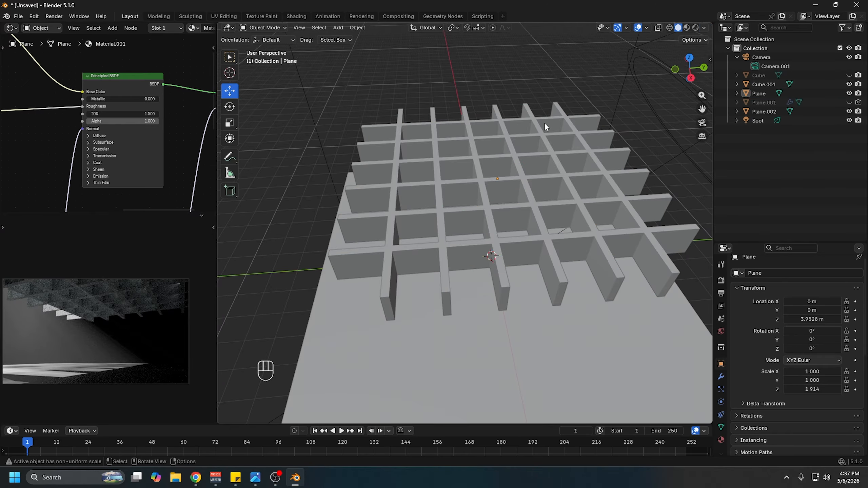
# - Add a new cube at the world origin beneath the horizontal lattice
pyautogui.moveTo(544, 122); pyautogui.dragTo(406, 225, button='middle')
pyautogui.hotkey('shift', 'a')
pyautogui.moveTo(405, 236)
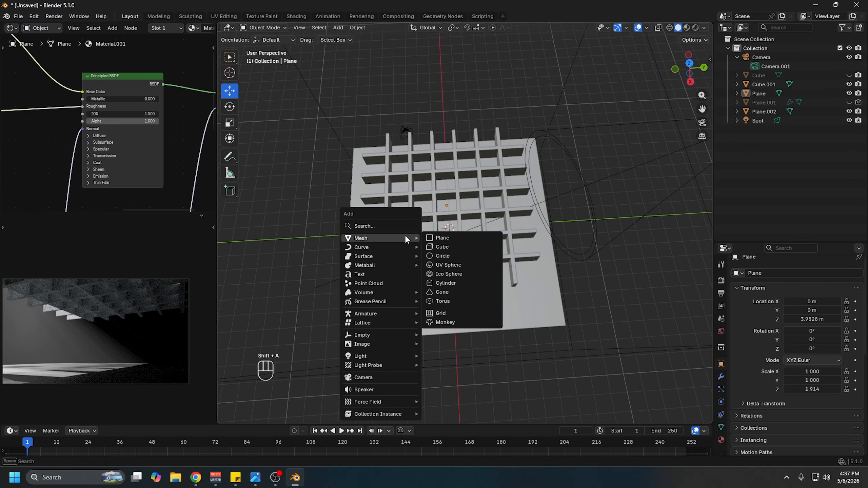
pyautogui.click(445, 249)
# - Hide the lattice and the floor plane so the new cube stands alone
pyautogui.click(460, 252)
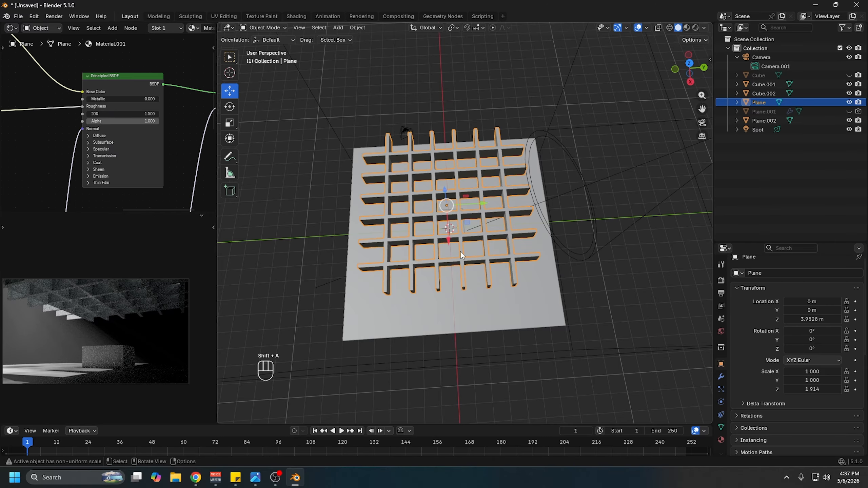
pyautogui.press('h')
pyautogui.scroll(4, 457, 253)
pyautogui.click(456, 253)
pyautogui.moveTo(458, 249); pyautogui.dragTo(458, 245, button='middle')
pyautogui.click(488, 263)
pyautogui.press('h')
# - In Edit Mode, bridge the new cube's top and bottom faces to make it an open-ended hollow box
pyautogui.click(448, 245)
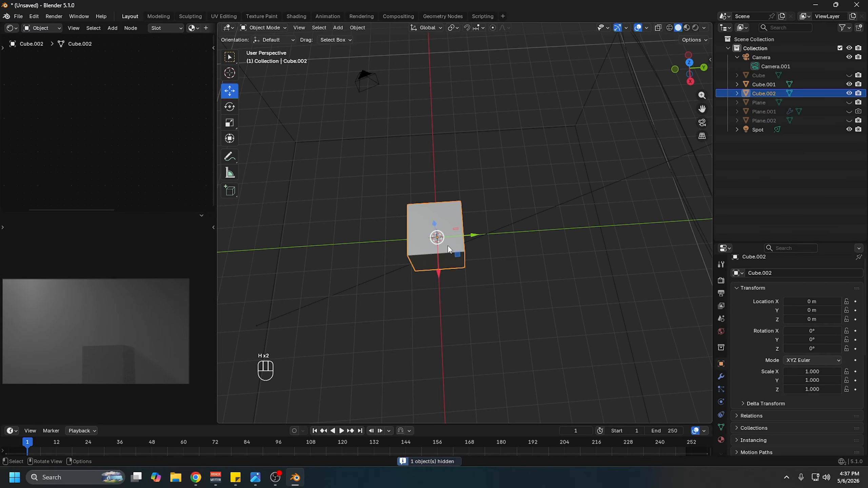
pyautogui.press('Tab')
pyautogui.scroll(5, 480, 219)
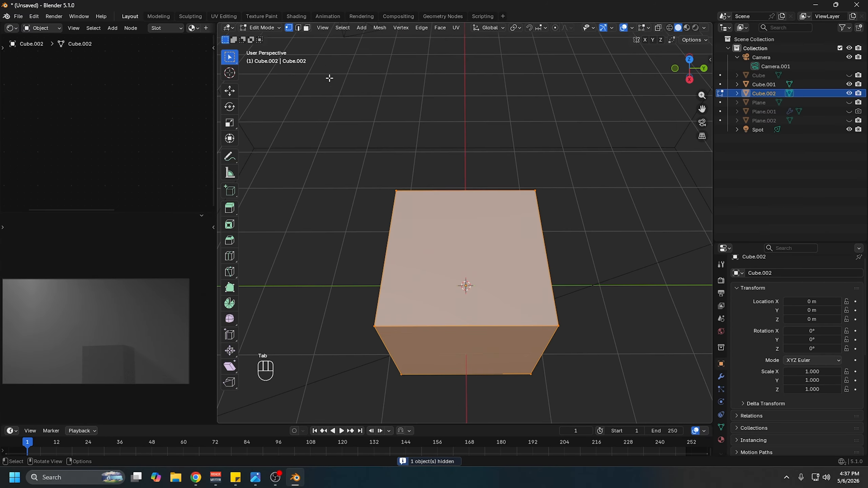
pyautogui.moveTo(521, 247); pyautogui.dragTo(503, 233, button='middle')
pyautogui.click(493, 252)
pyautogui.scroll(-2, 498, 277)
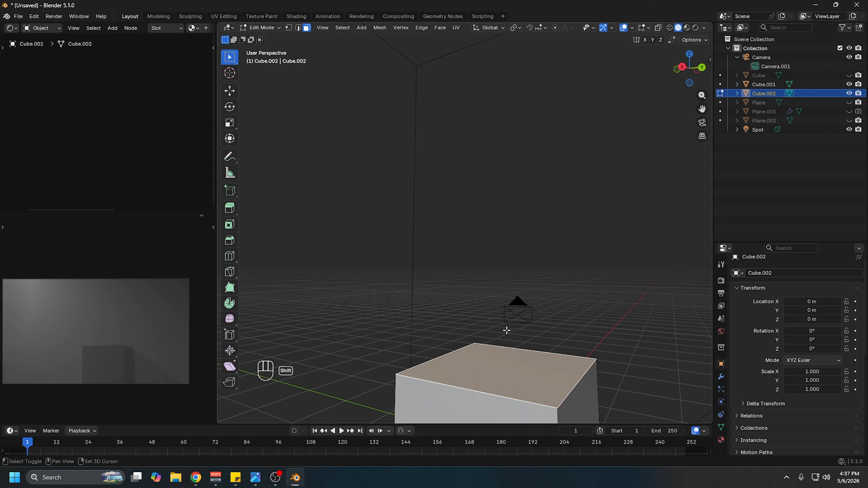
pyautogui.keyDown('shift'); pyautogui.moveTo(507, 330); pyautogui.dragTo(503, 219, button='middle'); pyautogui.keyUp('shift')
pyautogui.moveTo(500, 260); pyautogui.dragTo(480, 208, button='middle')
pyautogui.click(480, 208)
pyautogui.rightClick(524, 351)
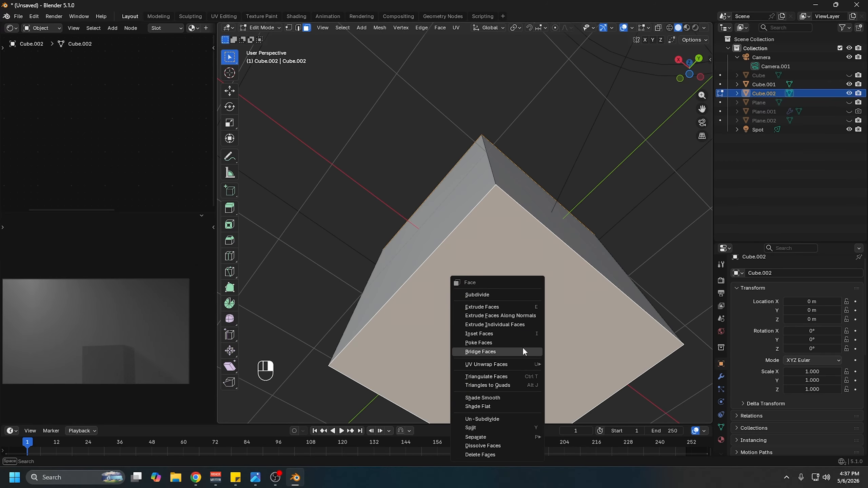
pyautogui.click(502, 357)
# - Extrude all of the hollow box's walls inward along their normals by about 0.25 m and return to Object Mode
pyautogui.moveTo(465, 245); pyautogui.dragTo(475, 311, button='middle')
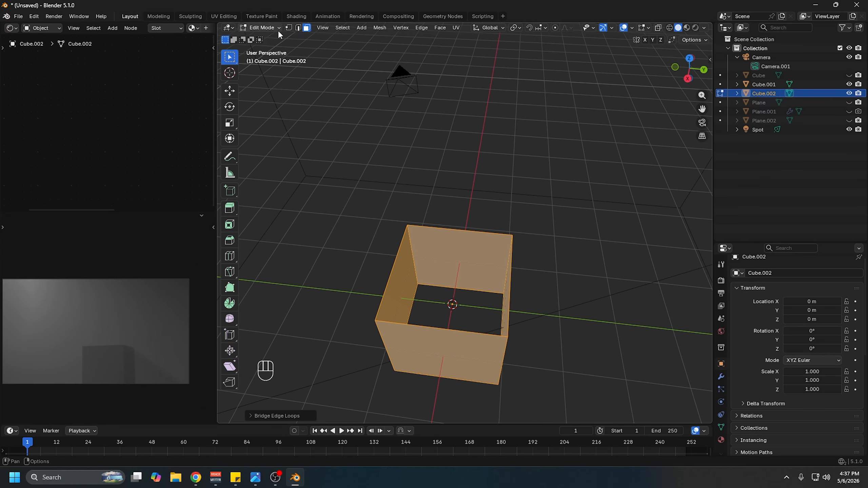
pyautogui.click(289, 28)
pyautogui.scroll(3, 425, 293)
pyautogui.keyDown('shift'); pyautogui.moveTo(435, 287); pyautogui.dragTo(475, 229, button='middle'); pyautogui.keyUp('shift')
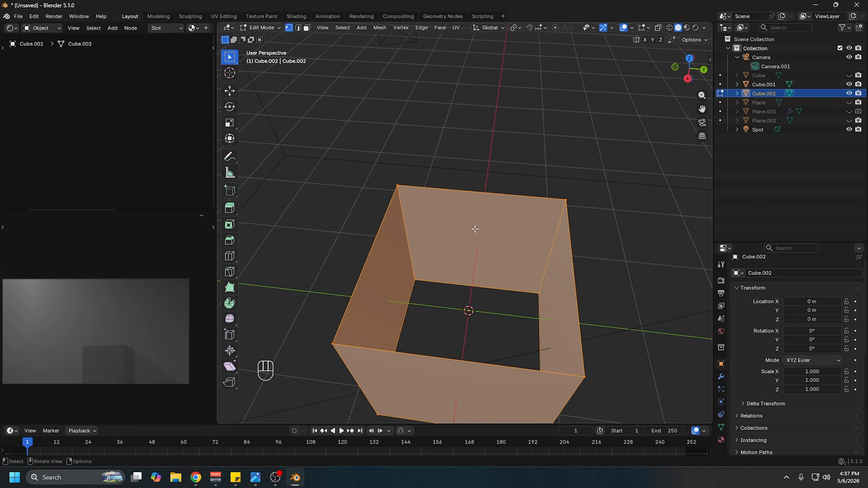
pyautogui.hotkey('alt', 'e')
pyautogui.click(540, 242)
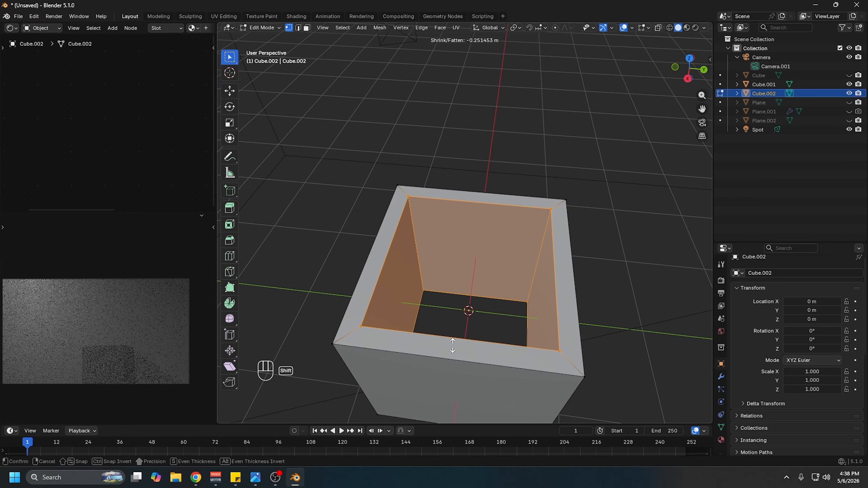
pyautogui.click(453, 342)
pyautogui.scroll(-5, 459, 291)
pyautogui.press('Tab')
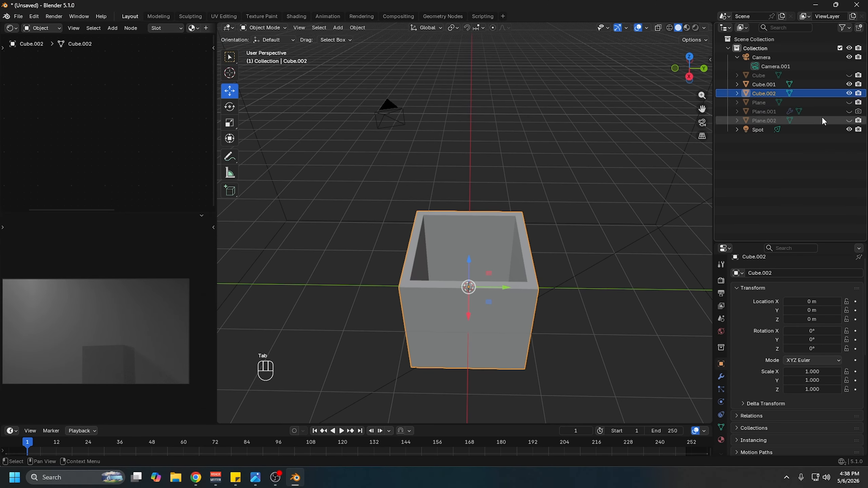
# - Unhide the lattice and raise the hollow frame along Z to about 3.96 m, level with the lattice
pyautogui.click(850, 102)
pyautogui.scroll(-5, 478, 219)
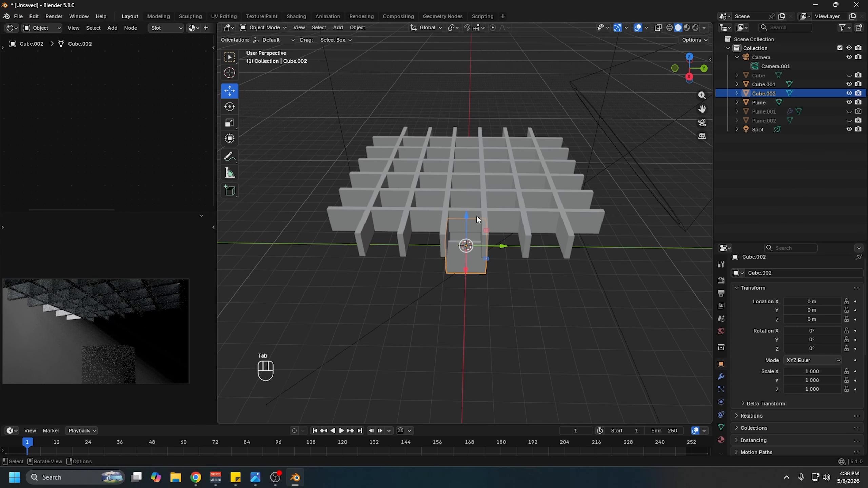
pyautogui.moveTo(486, 232); pyautogui.dragTo(490, 227, button='middle')
pyautogui.moveTo(467, 214); pyautogui.dragTo(484, 155)
pyautogui.moveTo(484, 155); pyautogui.dragTo(471, 167, button='middle')
pyautogui.moveTo(472, 167); pyautogui.dragTo(473, 150)
pyautogui.moveTo(473, 149); pyautogui.dragTo(481, 124, button='middle')
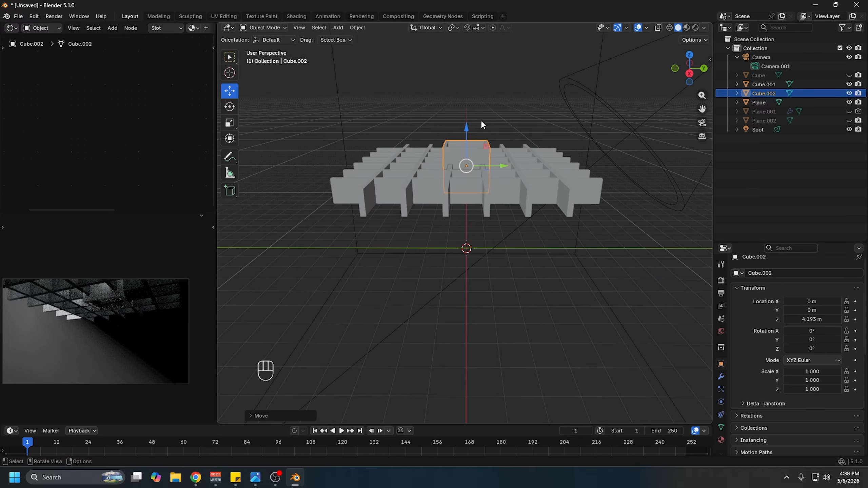
pyautogui.moveTo(470, 130); pyautogui.dragTo(472, 136)
# - Scale the hollow frame in X and Y to about 5.77 so its inner walls meet the lattice beam ends
pyautogui.moveTo(472, 136); pyautogui.dragTo(489, 162, button='middle')
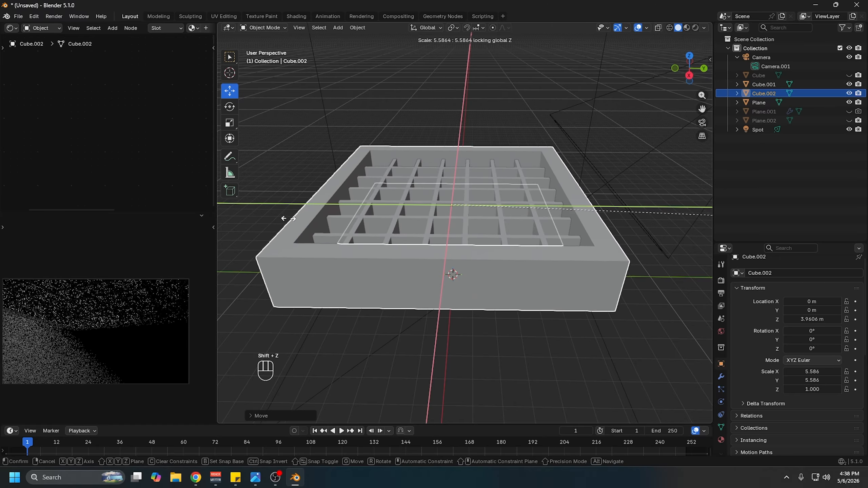
pyautogui.click(304, 222)
pyautogui.keyDown('alt'); pyautogui.moveTo(318, 227); pyautogui.dragTo(399, 221, button='middle'); pyautogui.keyUp('alt')
pyautogui.scroll(4, 399, 221)
pyautogui.keyDown('shift'); pyautogui.moveTo(503, 282); pyautogui.dragTo(541, 188, button='middle'); pyautogui.keyUp('shift')
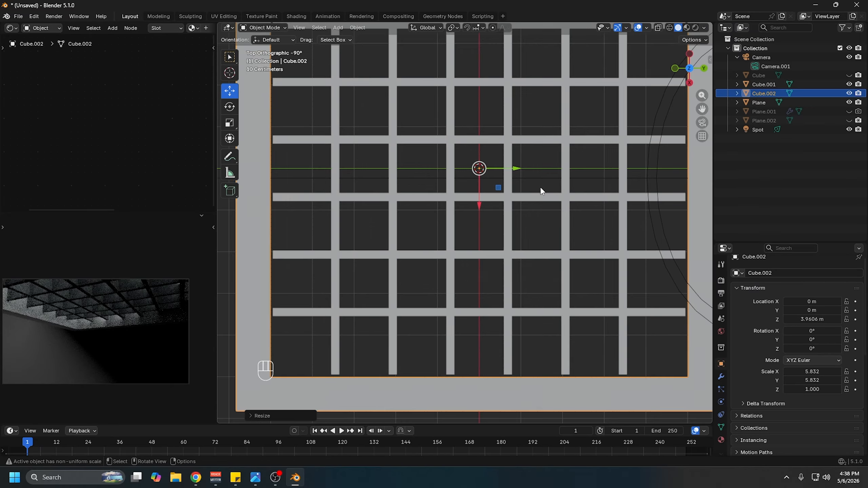
pyautogui.scroll(-3, 541, 191)
pyautogui.press('s')
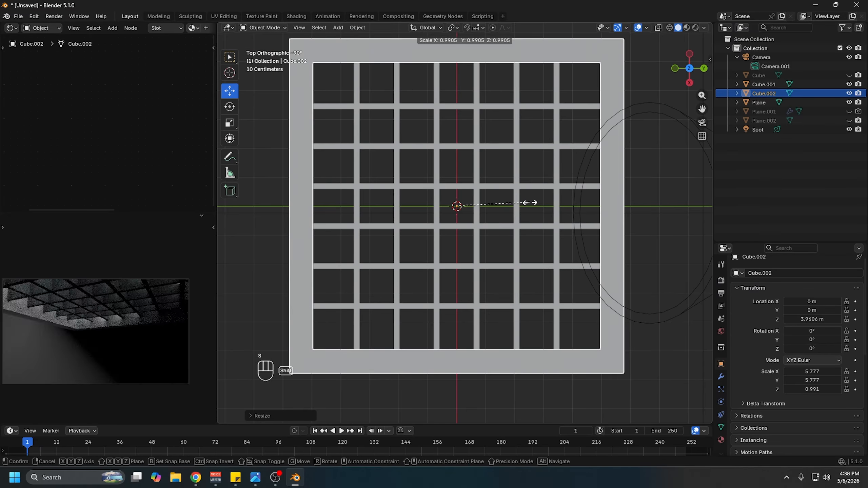
pyautogui.click(529, 202)
# - Flatten the frame along Z to a scale of about 0.47 to suit the lattice's depth
pyautogui.moveTo(529, 202); pyautogui.dragTo(535, 134, button='middle')
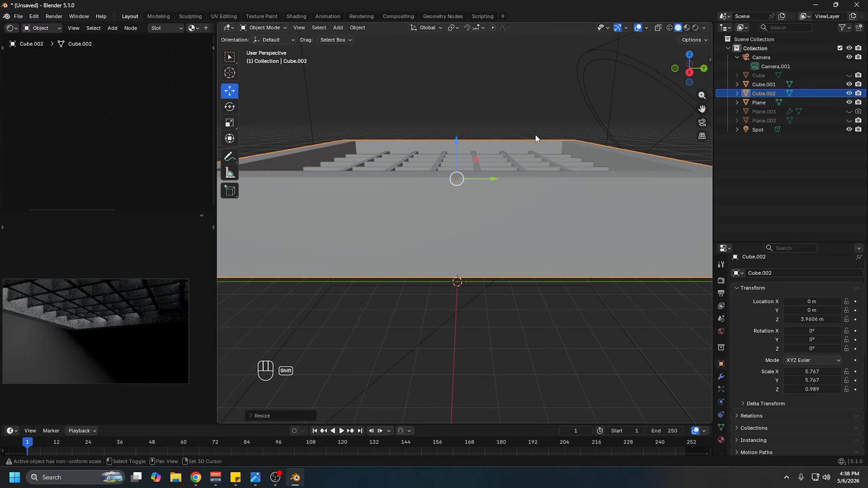
pyautogui.press('s')
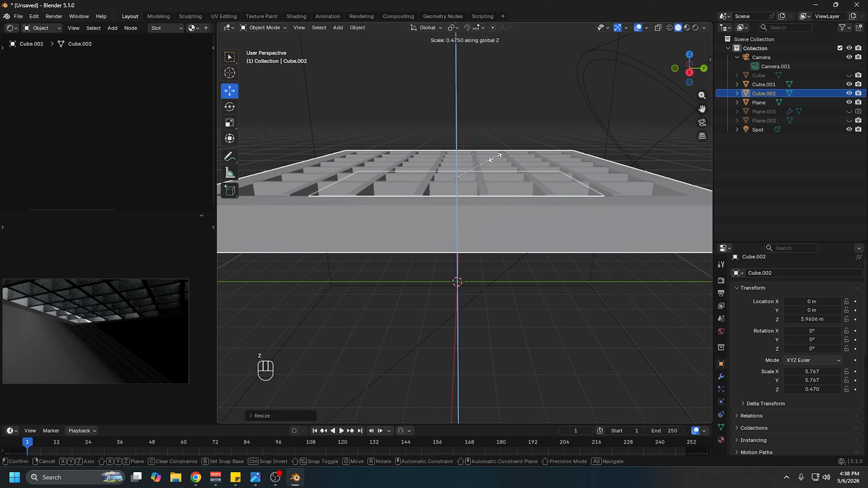
pyautogui.click(497, 158)
pyautogui.moveTo(103, 309); pyautogui.dragTo(84, 325, button='middle')
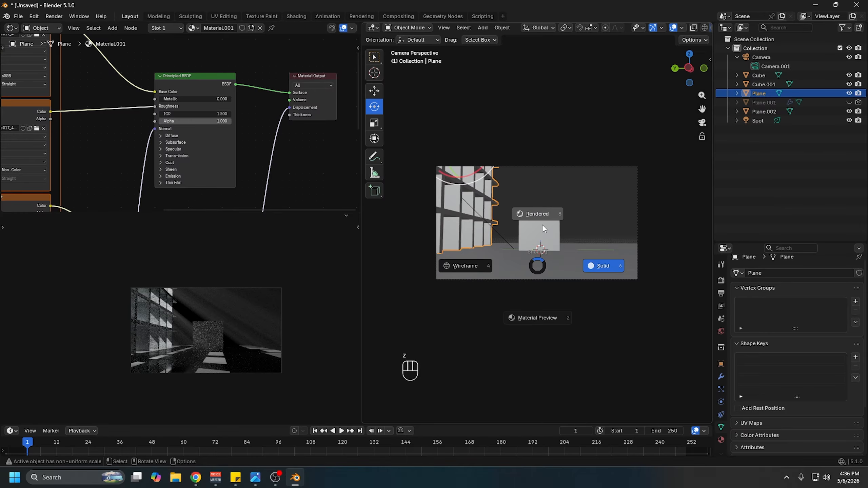
# - Show the main viewport in Rendered shading and select the enclosing volume cube
pyautogui.click(544, 227)
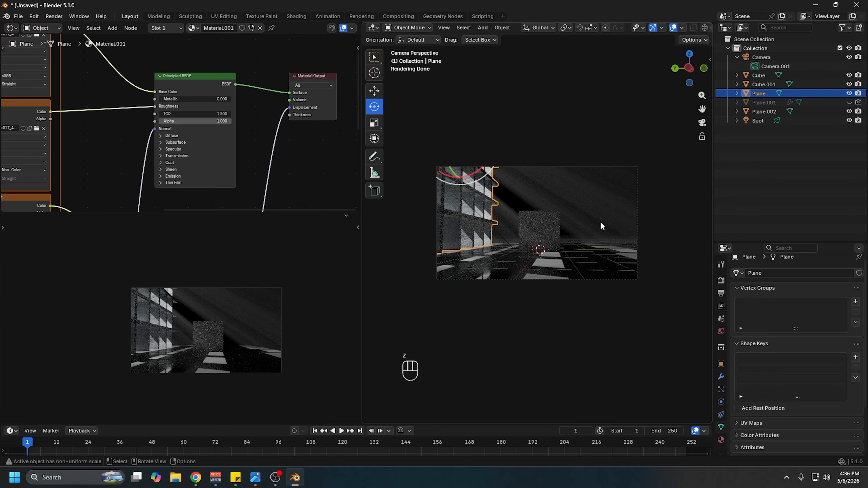
pyautogui.moveTo(600, 220)
pyautogui.mouseDown(button='middle')
pyautogui.moveTo(553, 243)
pyautogui.moveTo(564, 184)
pyautogui.moveTo(550, 170)
pyautogui.mouseUp(button='middle')
pyautogui.click(556, 233)
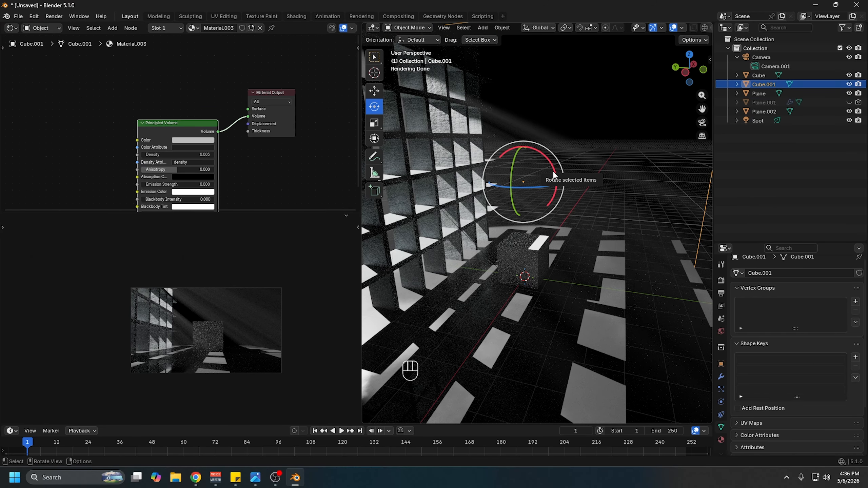